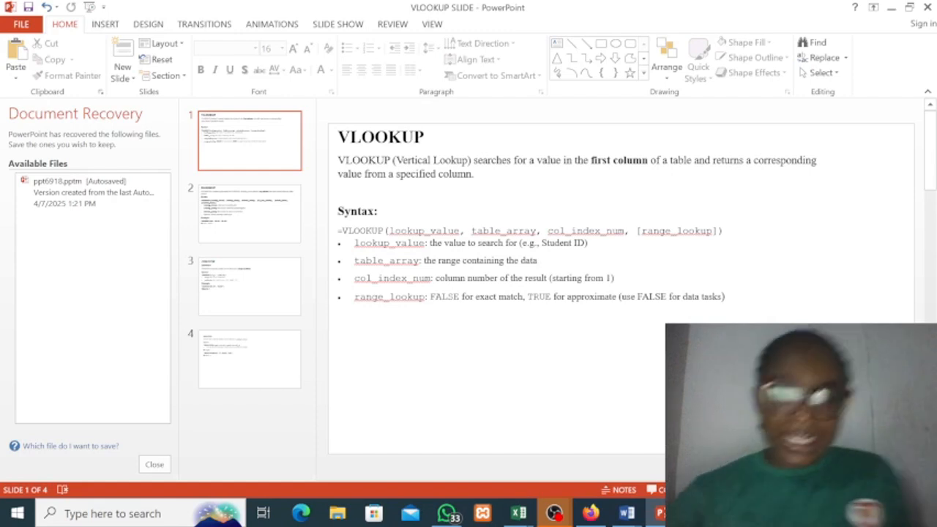
# - Switch to OBS, hide the Video Capture Device source, and return to the VLOOKUP SLIDE presentation in PowerPoint
pyautogui.click(555, 513)
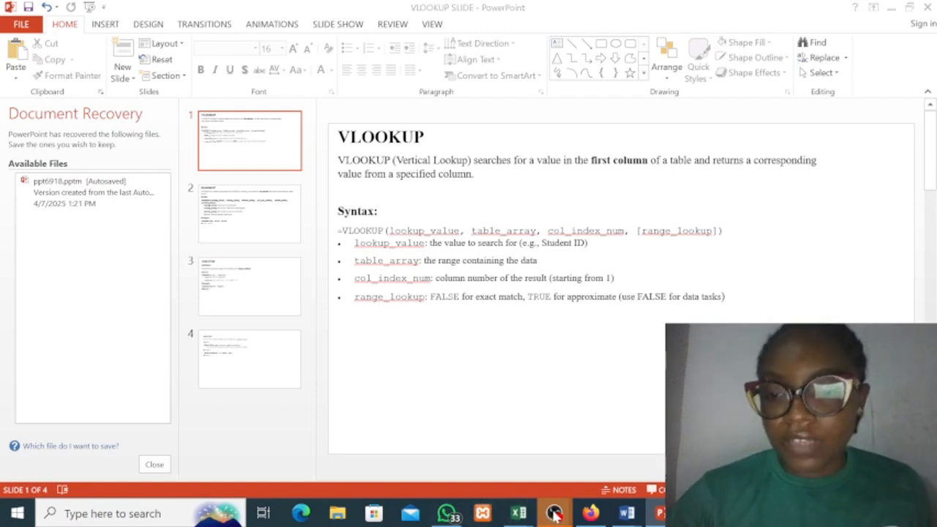
pyautogui.click(505, 435)
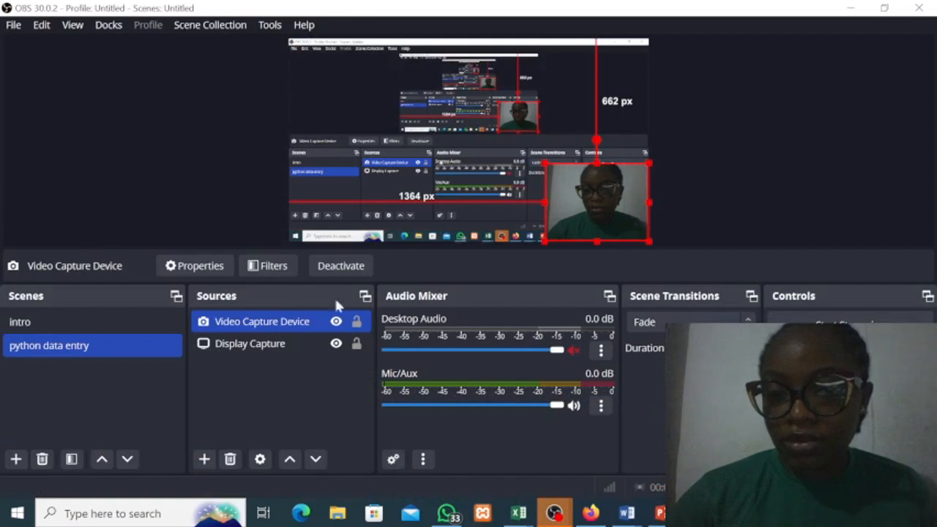
pyautogui.click(337, 323)
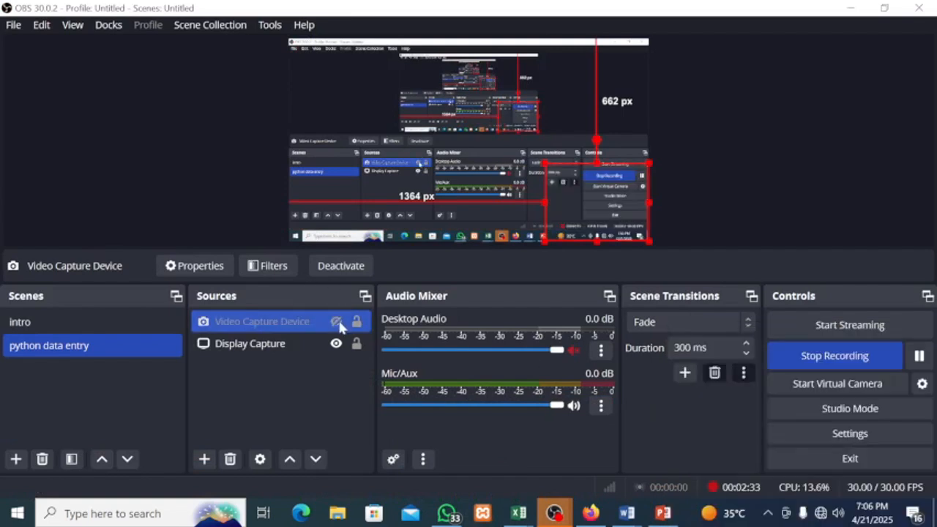
pyautogui.click(663, 513)
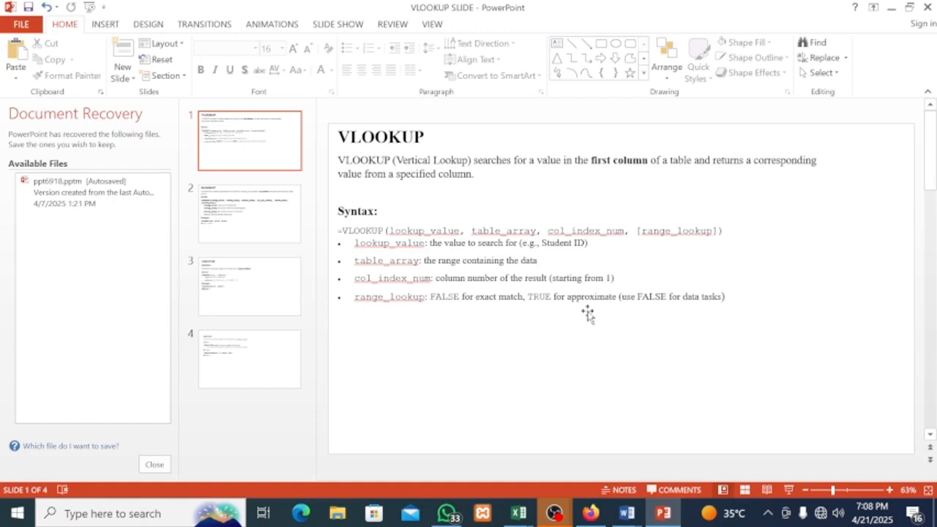
# - Switch to the Excel_Tutorial_Dataset workbook in Excel and start a VLOOKUP formula in cell H2 with lookup value 103
pyautogui.click(519, 515)
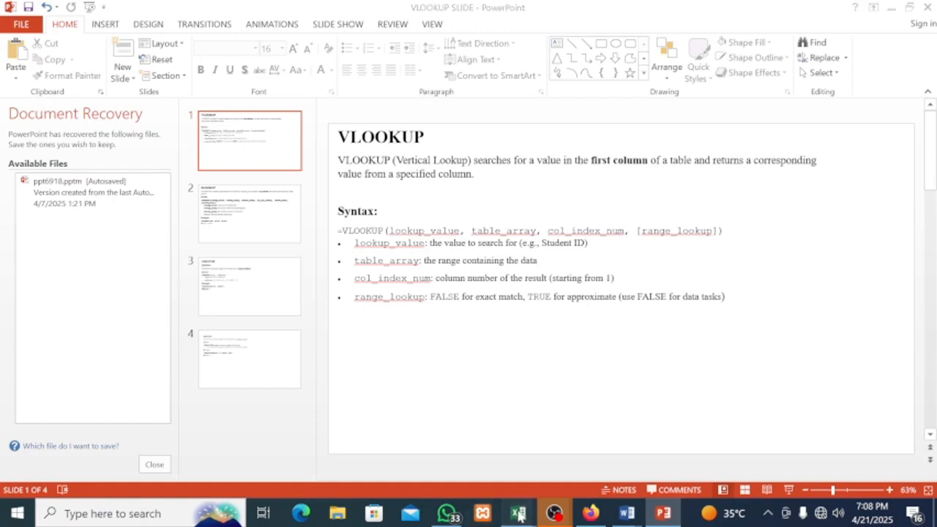
pyautogui.click(590, 454)
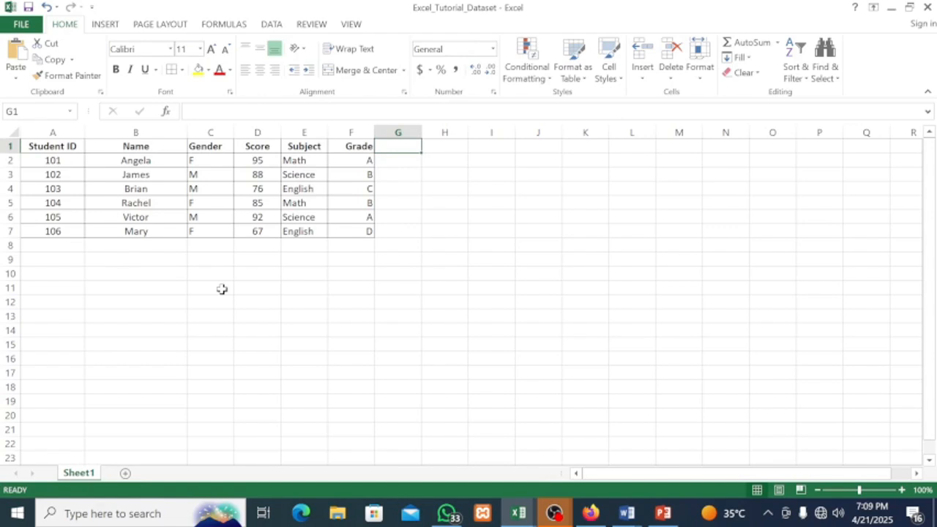
pyautogui.click(446, 163)
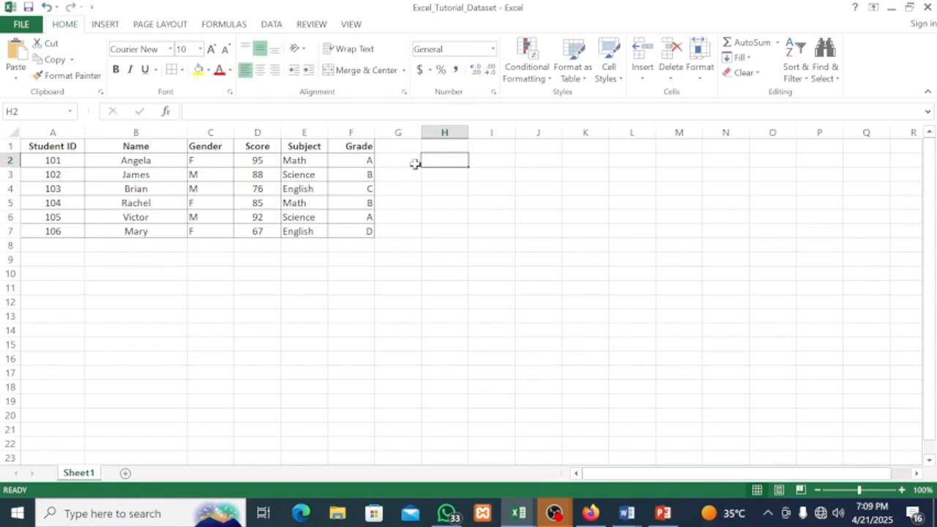
pyautogui.write('=V')
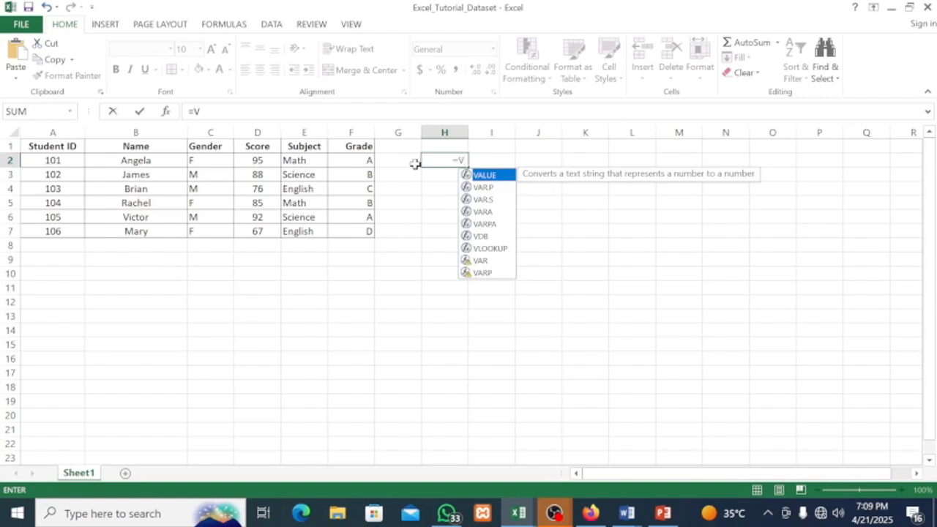
pyautogui.write('L')
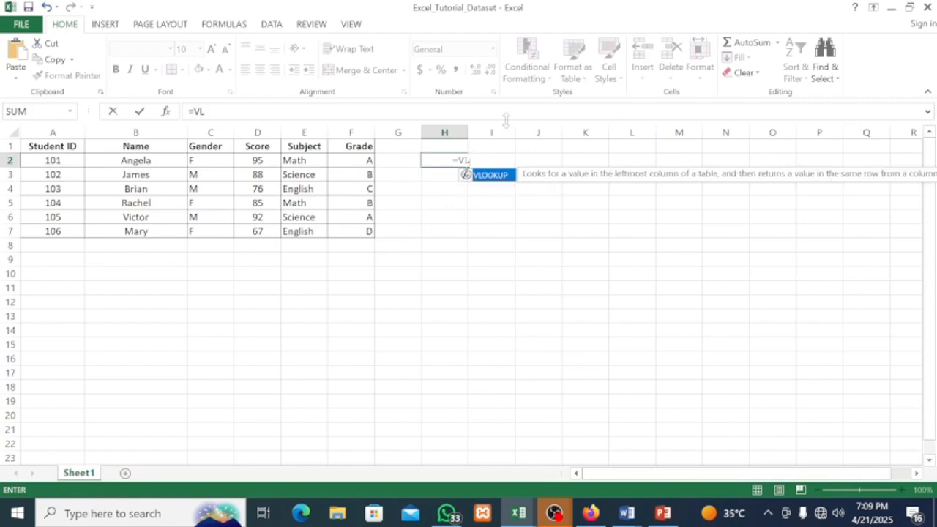
pyautogui.doubleClick(507, 178)
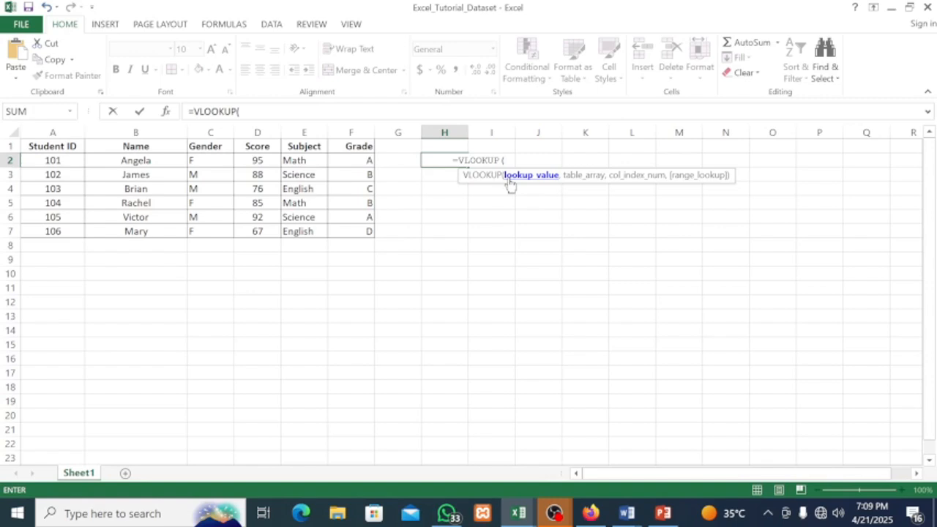
pyautogui.write('103,')
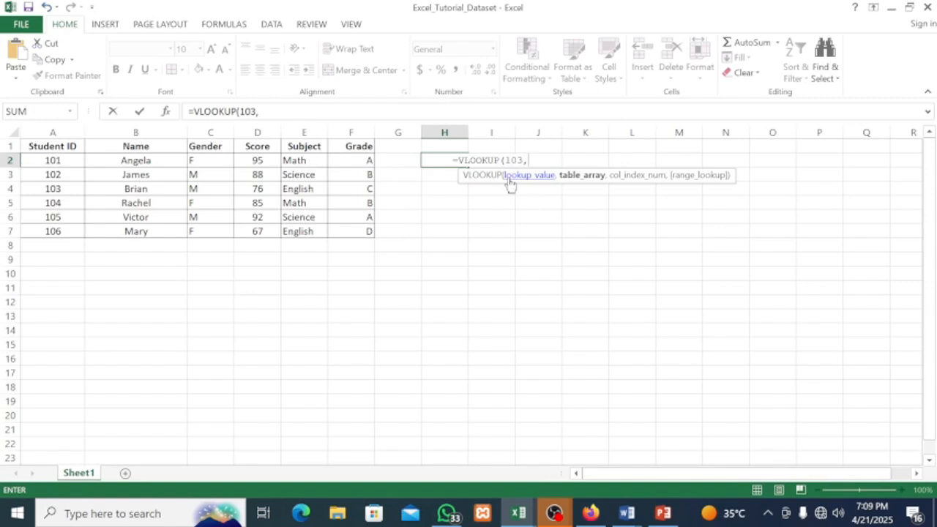
# - Complete the VLOOKUP formula in H2 with table array A2:F7, column index 6 and FALSE for an exact match
pyautogui.click(48, 159)
pyautogui.moveTo(48, 159); pyautogui.dragTo(352, 224)
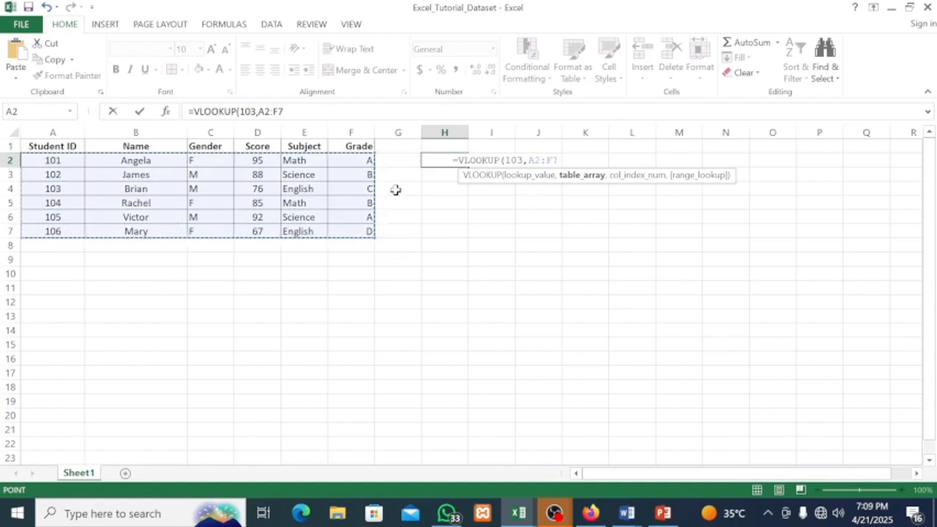
pyautogui.write(',')
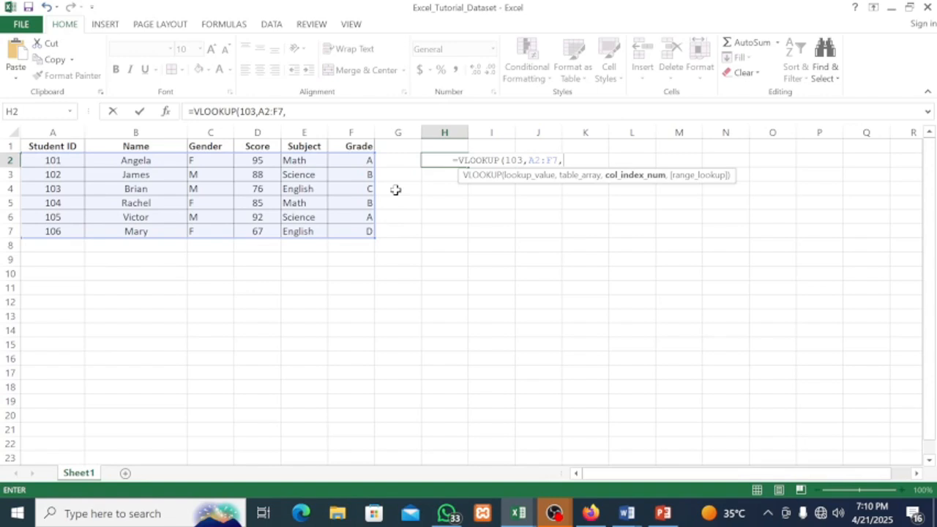
pyautogui.write('6,')
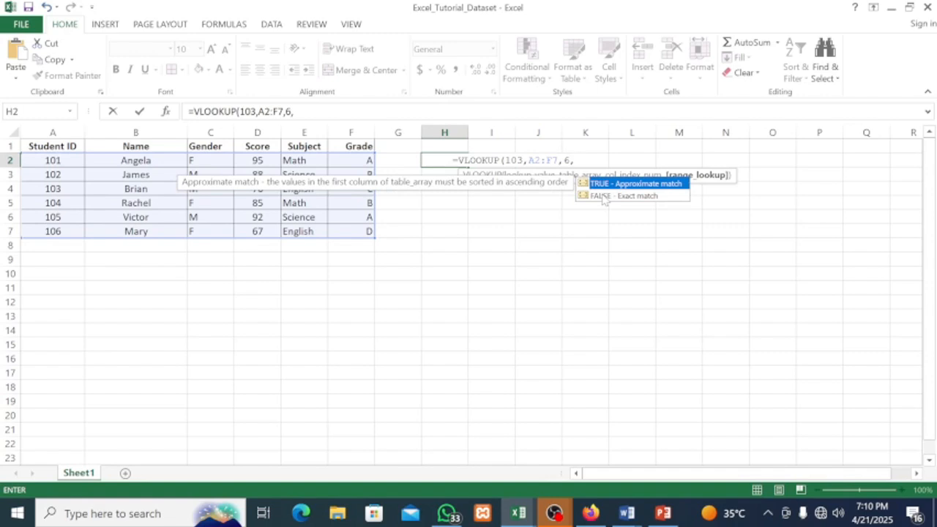
pyautogui.click(604, 196)
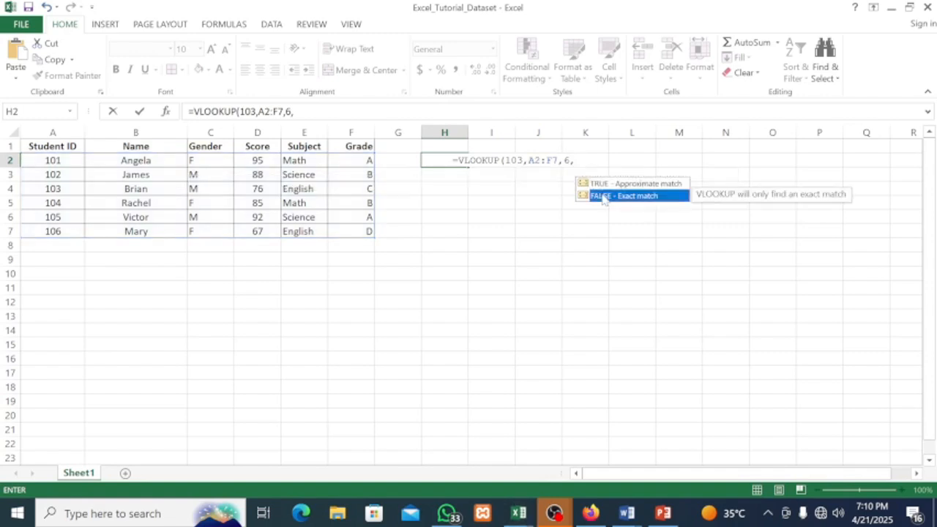
pyautogui.doubleClick(605, 196)
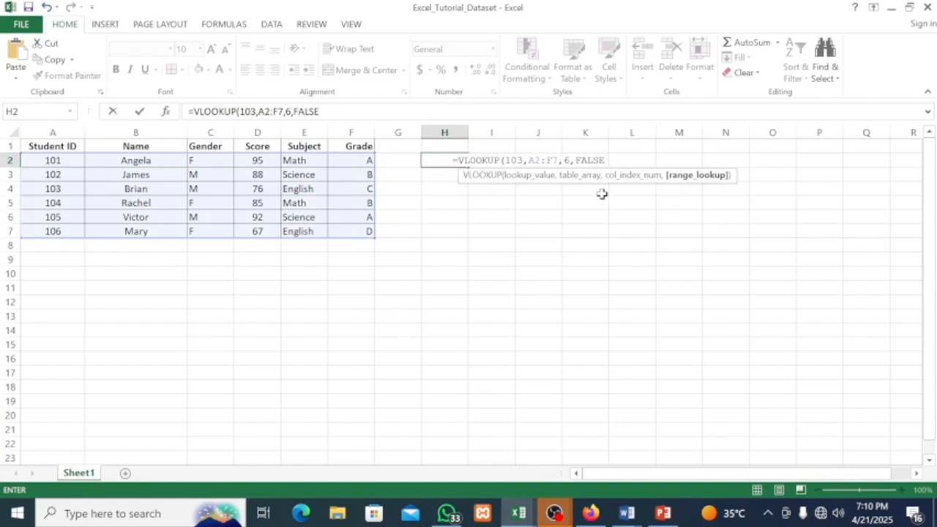
pyautogui.write(')')
pyautogui.press('Return')
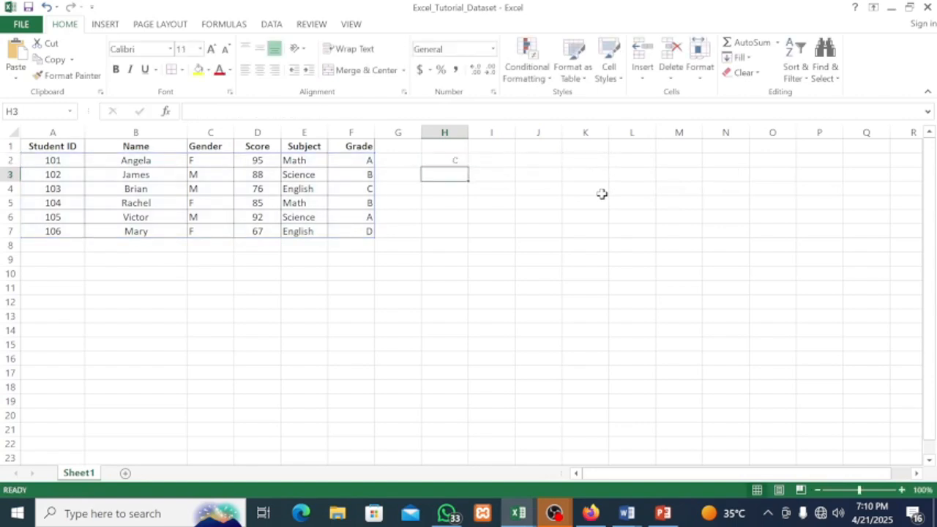
pyautogui.click(449, 158)
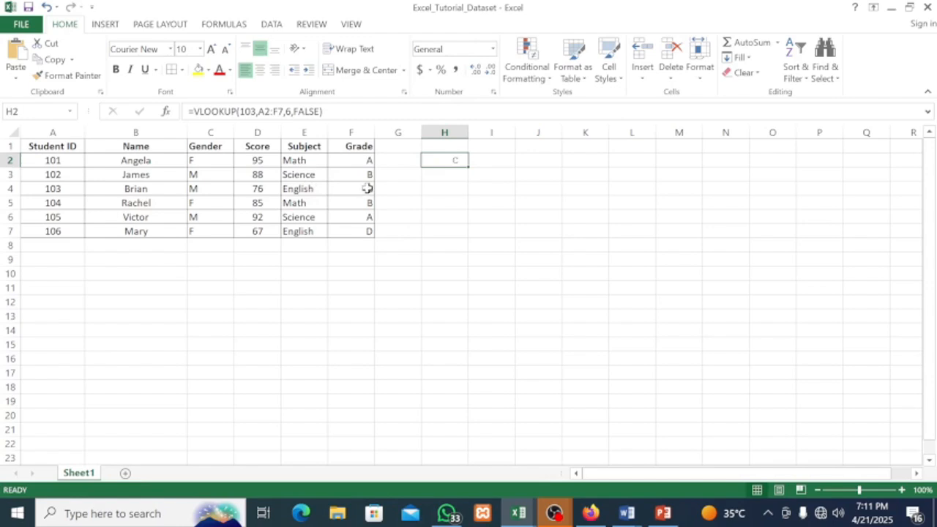
# - Switch to the VLOOKUP SLIDE presentation in PowerPoint and review the XLOOKUP syntax on slide 2 alongside the dataset in Excel
pyautogui.click(452, 176)
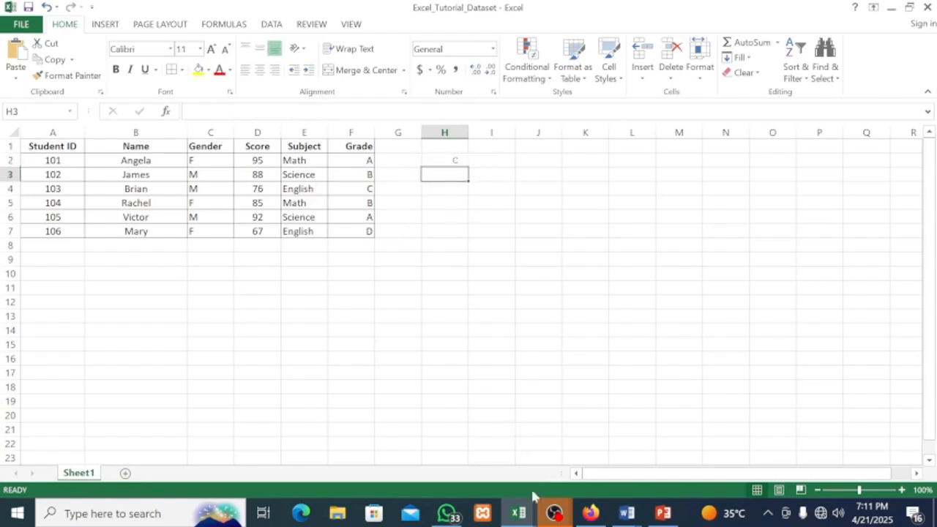
pyautogui.moveTo(663, 513)
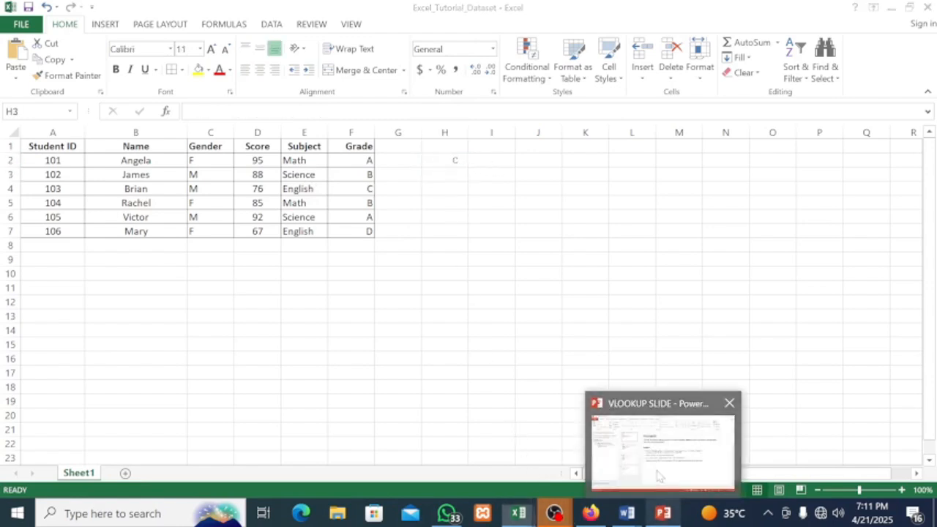
pyautogui.click(659, 443)
pyautogui.click(277, 227)
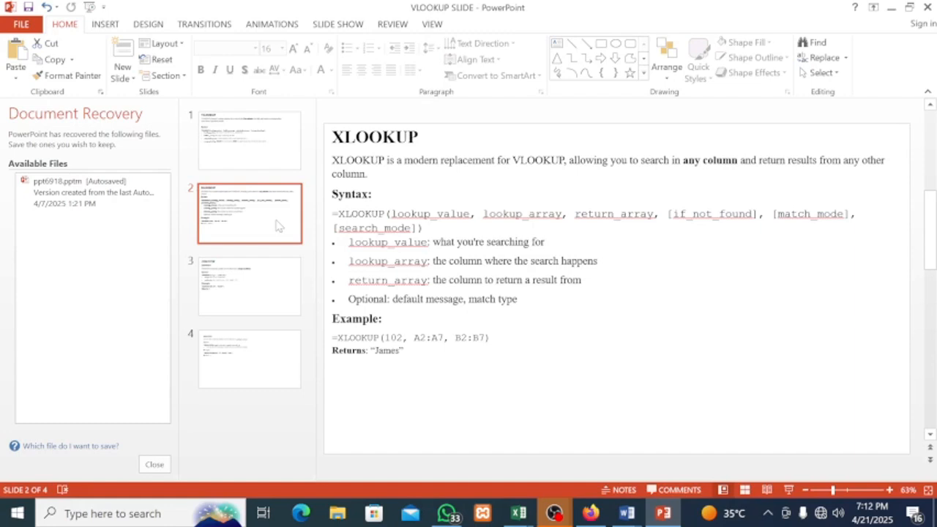
pyautogui.moveTo(518, 517)
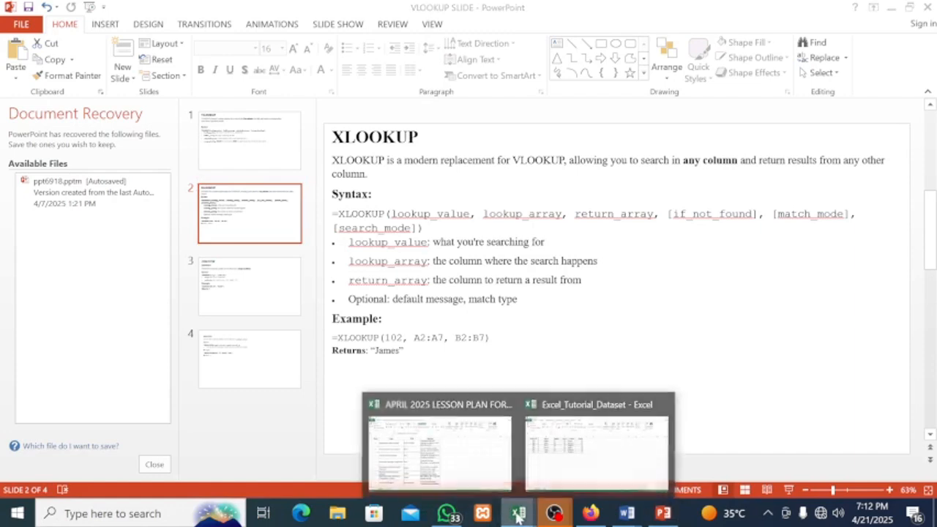
pyautogui.click(565, 443)
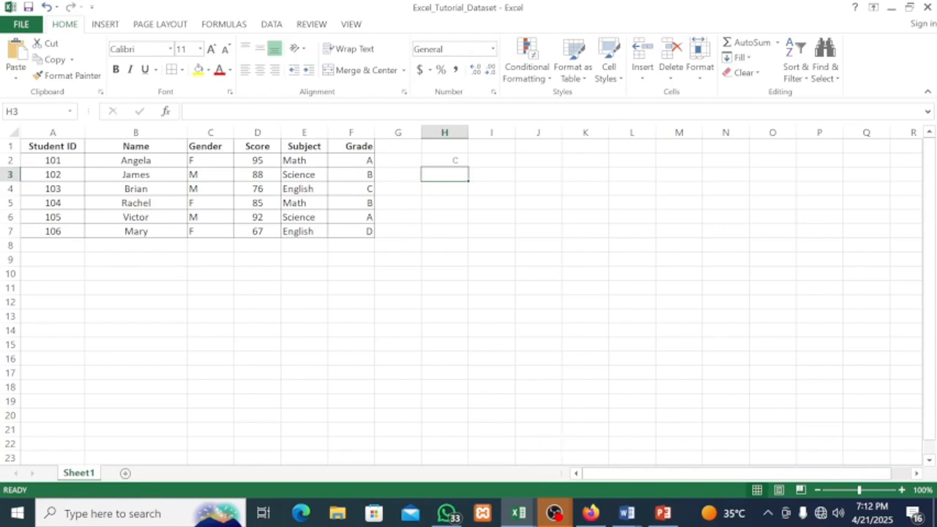
pyautogui.click(663, 513)
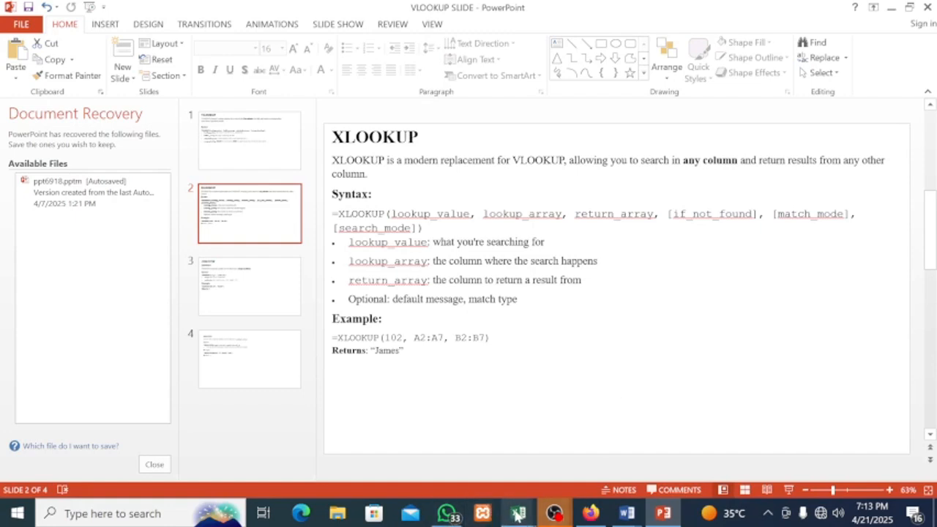
# - Switch to the Excel_Tutorial_Dataset workbook in Excel and start an XLOOKUP formula in H3 with the last student's name as lookup value
pyautogui.moveTo(518, 516)
pyautogui.click(583, 432)
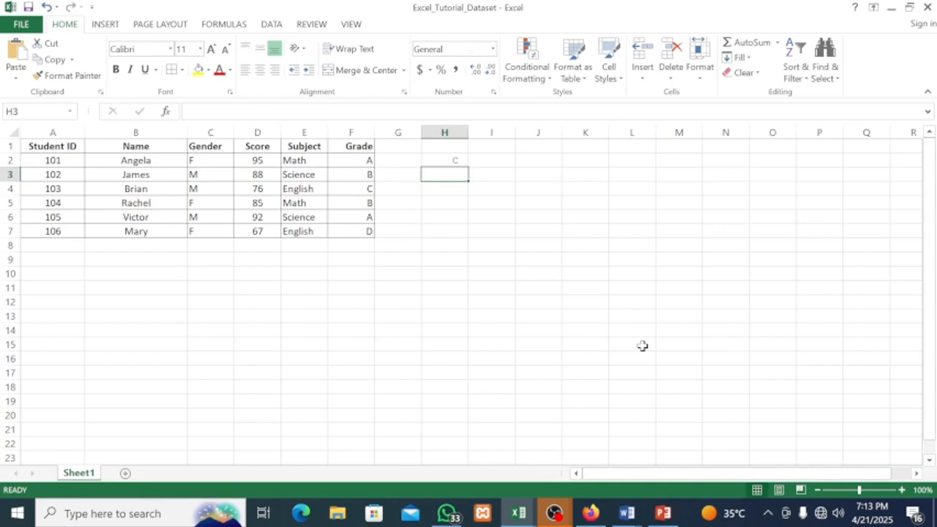
pyautogui.write('=')
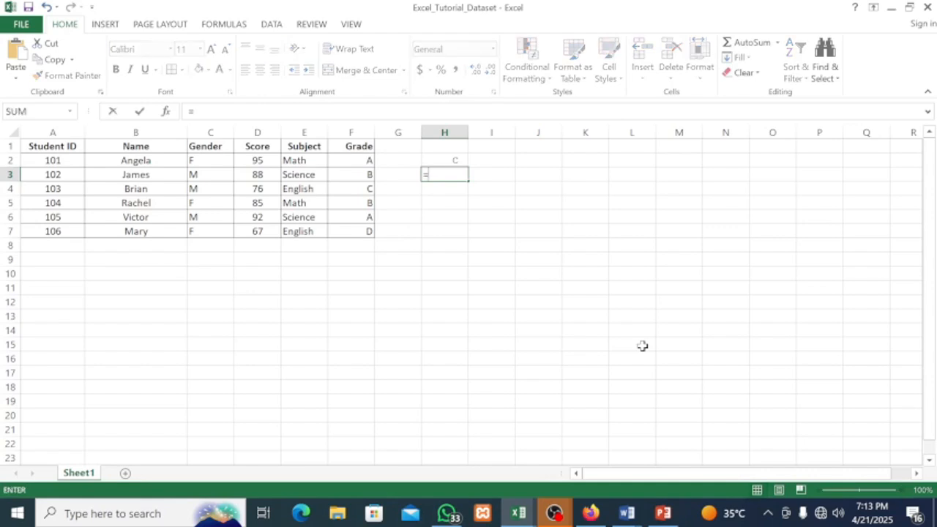
pyautogui.write('XLOOKUO')
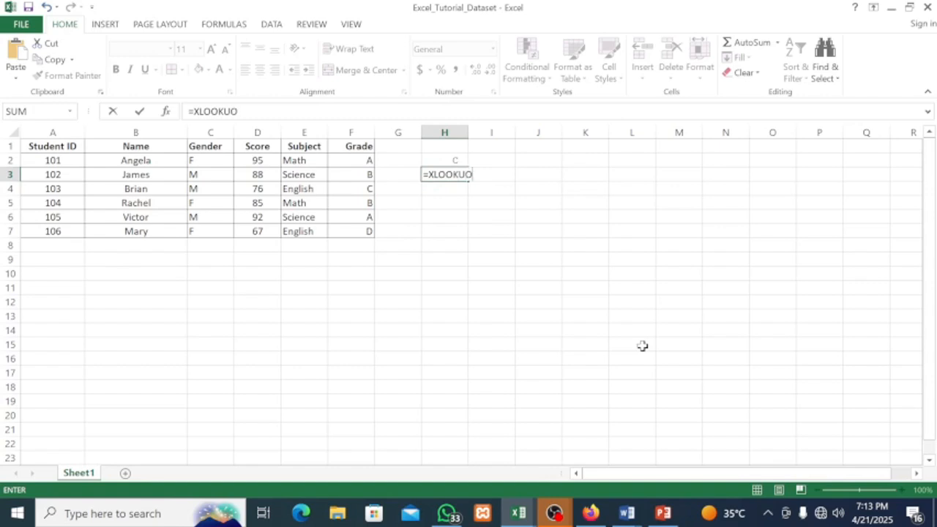
pyautogui.press('BackSpace')
pyautogui.write('P("MARY"')
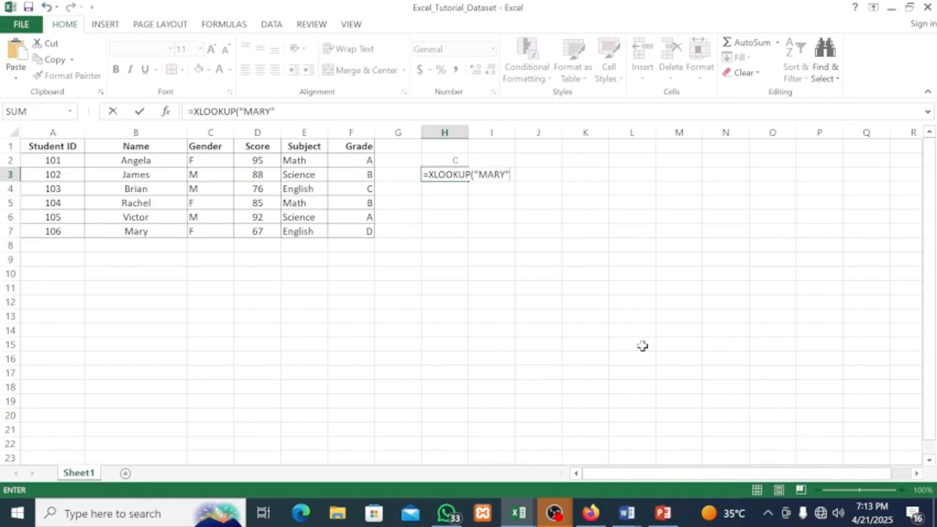
# - Complete the XLOOKUP formula in H3 with lookup array B2:B7 and return array E2:E7
pyautogui.write(',')
pyautogui.moveTo(161, 161); pyautogui.dragTo(164, 231)
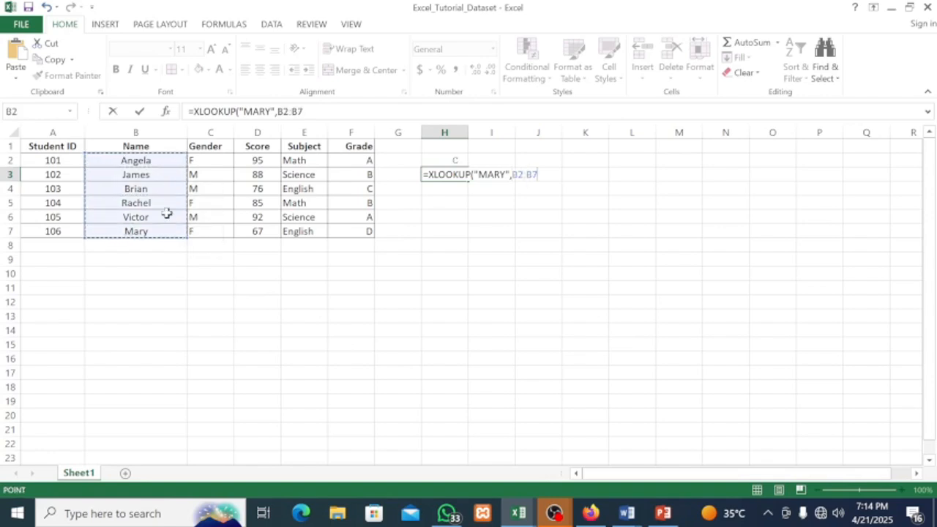
pyautogui.write(',')
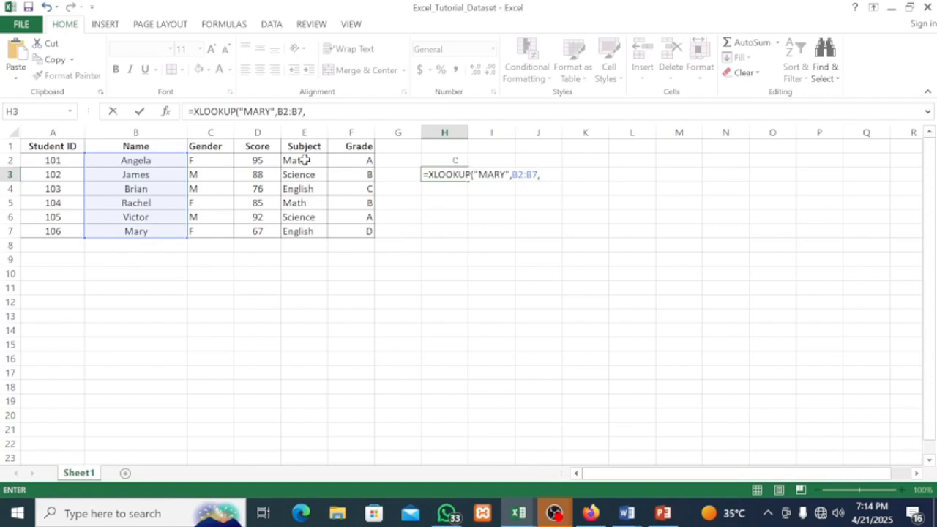
pyautogui.moveTo(306, 160); pyautogui.dragTo(310, 226)
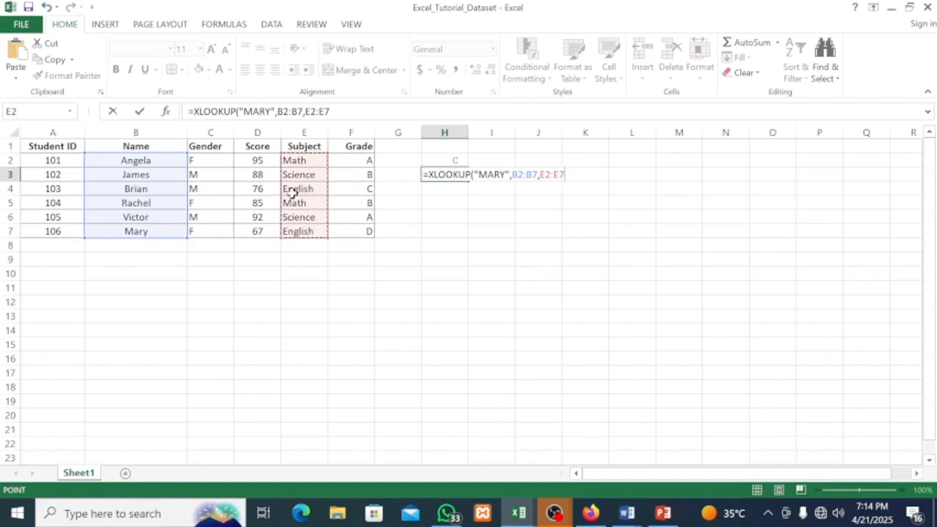
pyautogui.write(')')
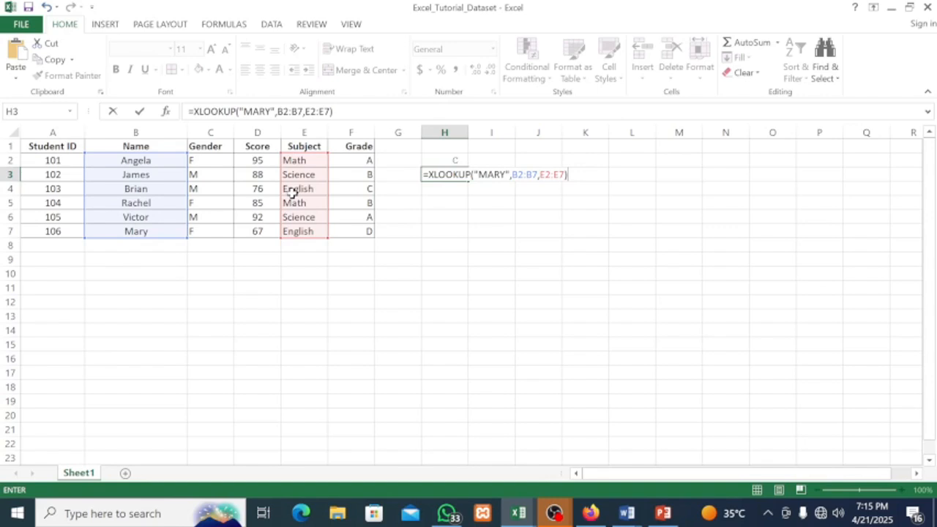
pyautogui.press('Return')
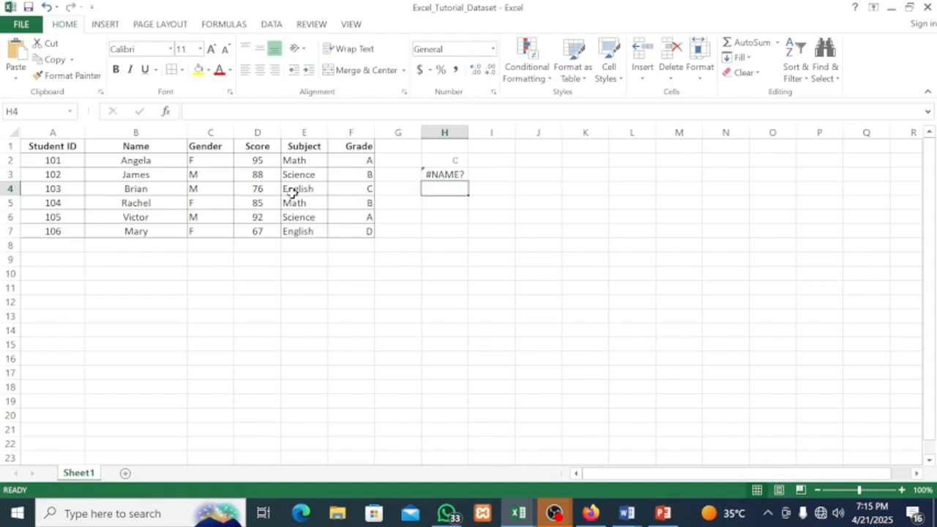
# - Check the installed Office version on the account page with the XLOOKUP cell H3 selected, and return to the worksheet
pyautogui.click(448, 177)
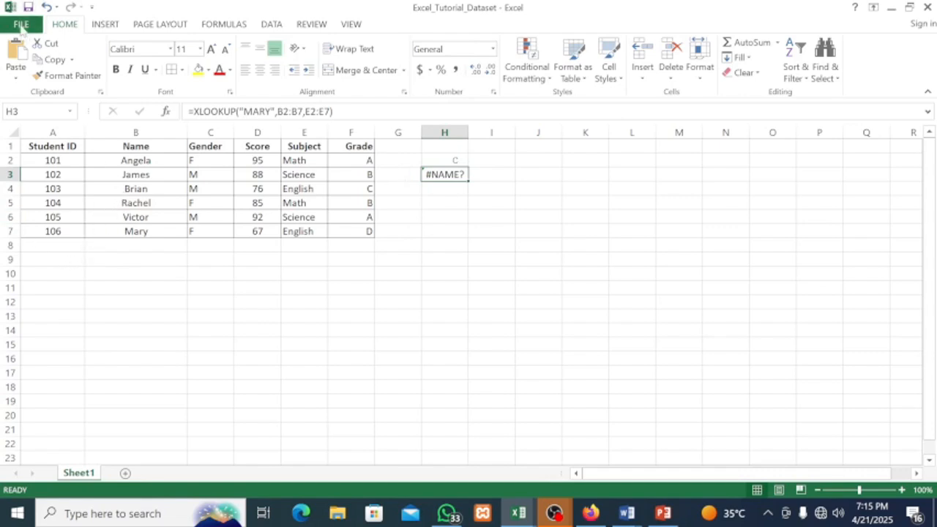
pyautogui.click(21, 25)
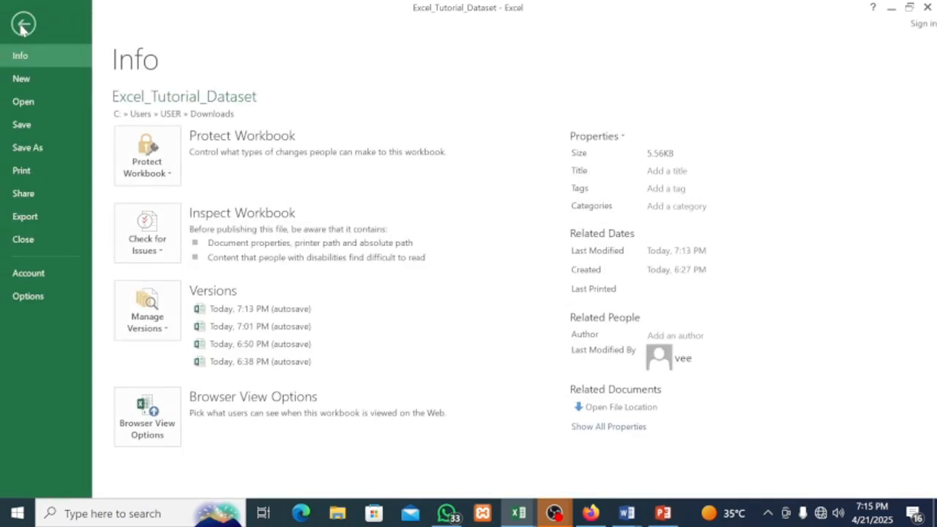
pyautogui.click(46, 271)
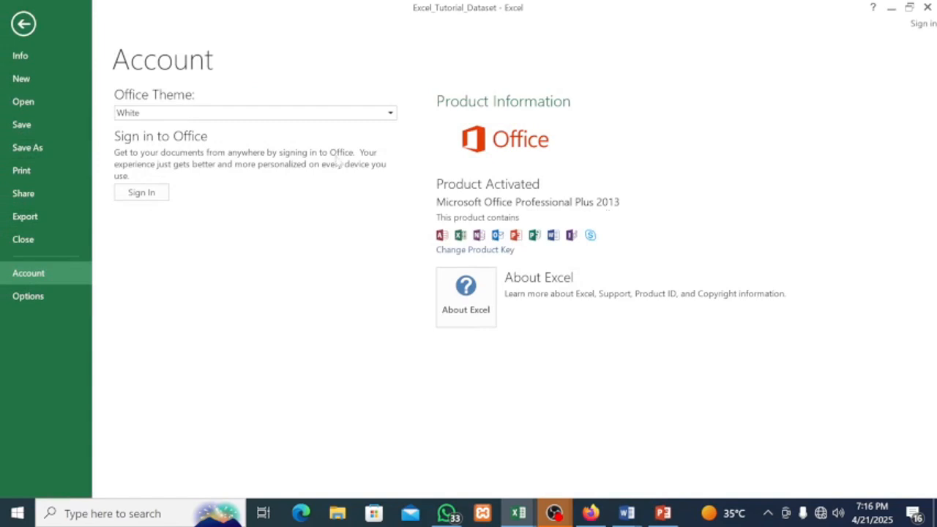
pyautogui.click(22, 26)
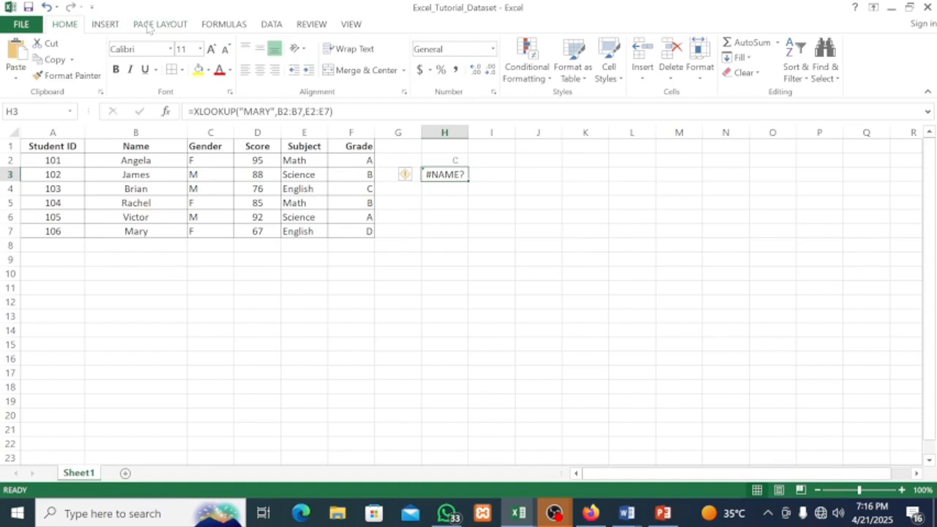
# - Clear the XLOOKUP formula from cell H3
pyautogui.press('BackSpace')
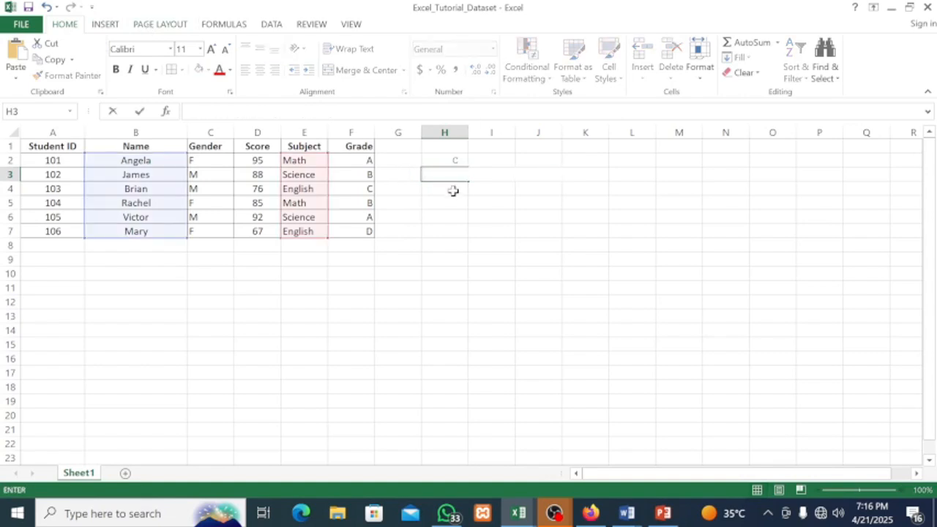
pyautogui.moveTo(453, 191); pyautogui.dragTo(448, 204)
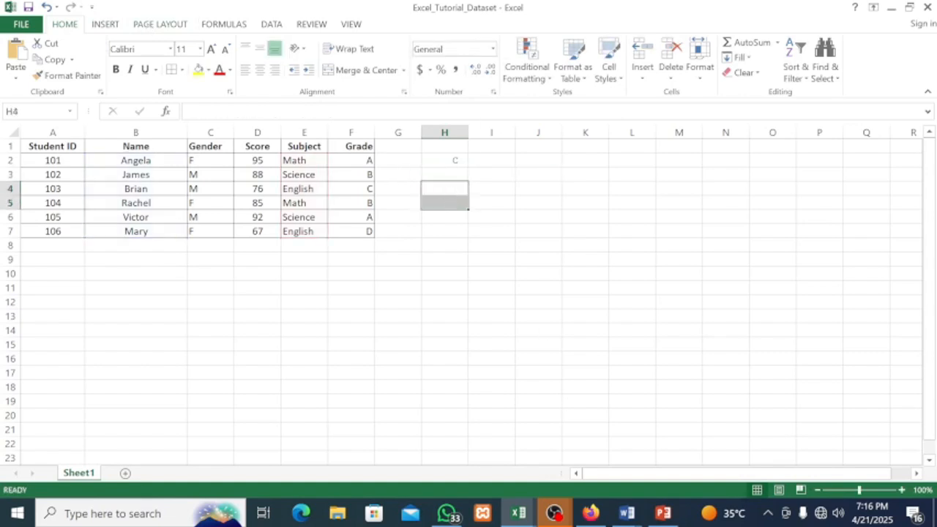
# - Switch to the VLOOKUP SLIDE presentation in PowerPoint and review the COUNTIF and COUNTIFS explanations on slides 3 and 4
pyautogui.click(661, 513)
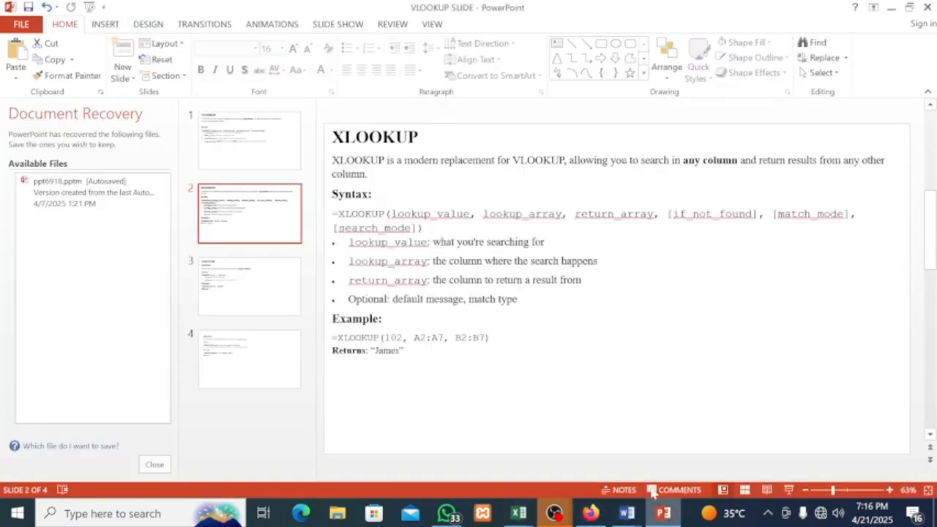
pyautogui.click(273, 271)
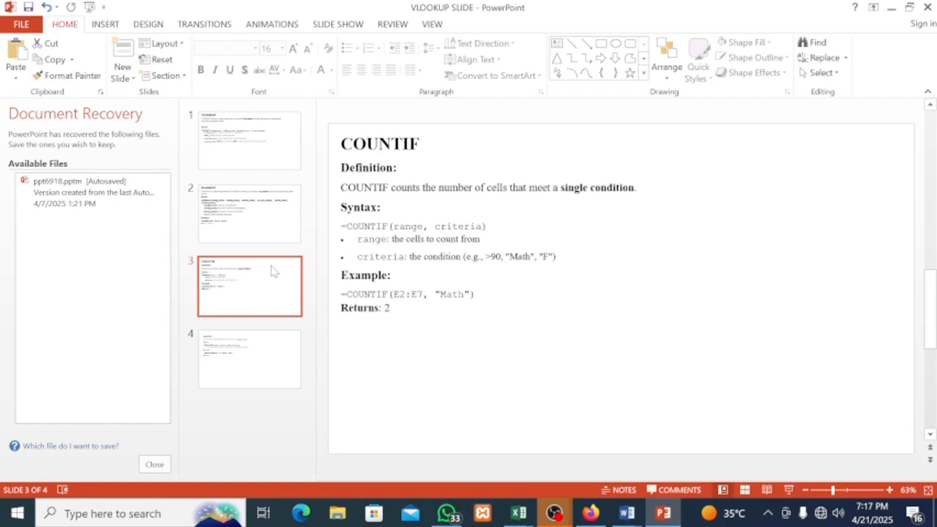
pyautogui.press('Down')
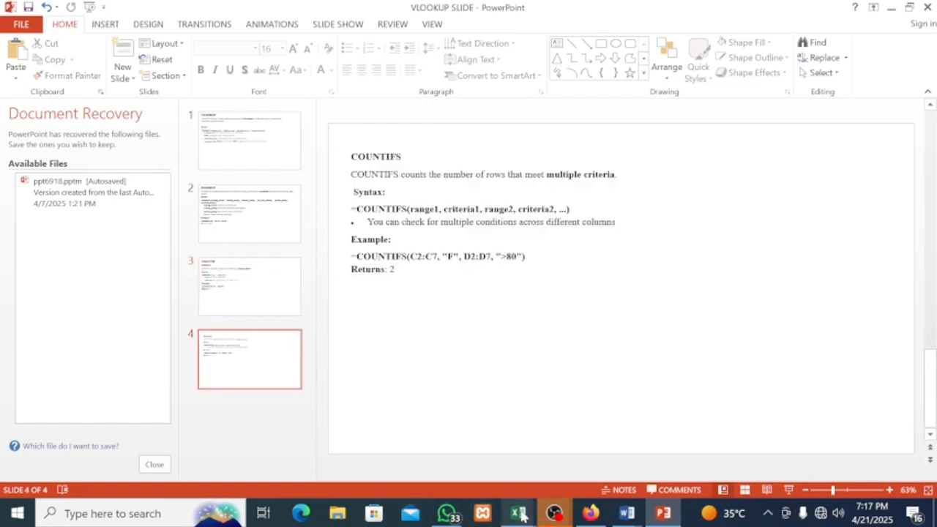
# - Switch to the Excel_Tutorial_Dataset workbook in Excel and cancel the Save As dialog
pyautogui.moveTo(521, 515)
pyautogui.click(618, 439)
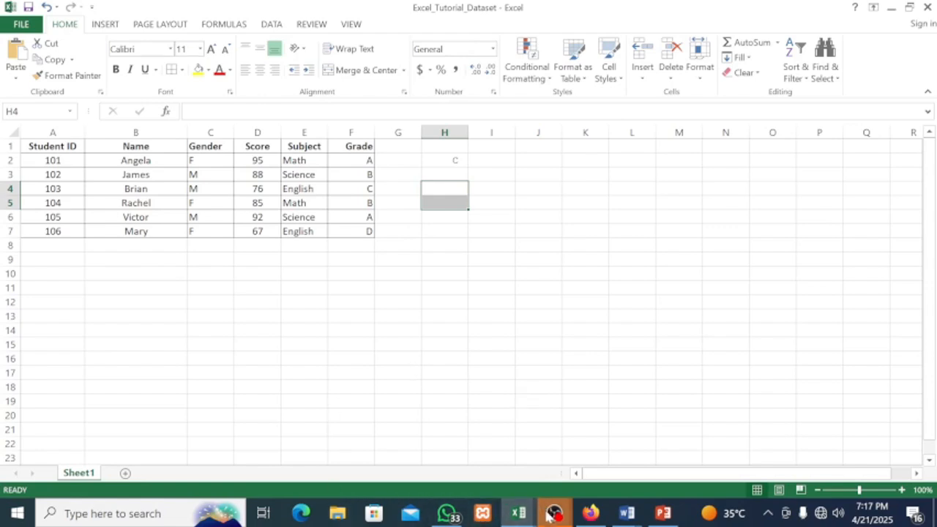
pyautogui.moveTo(570, 514)
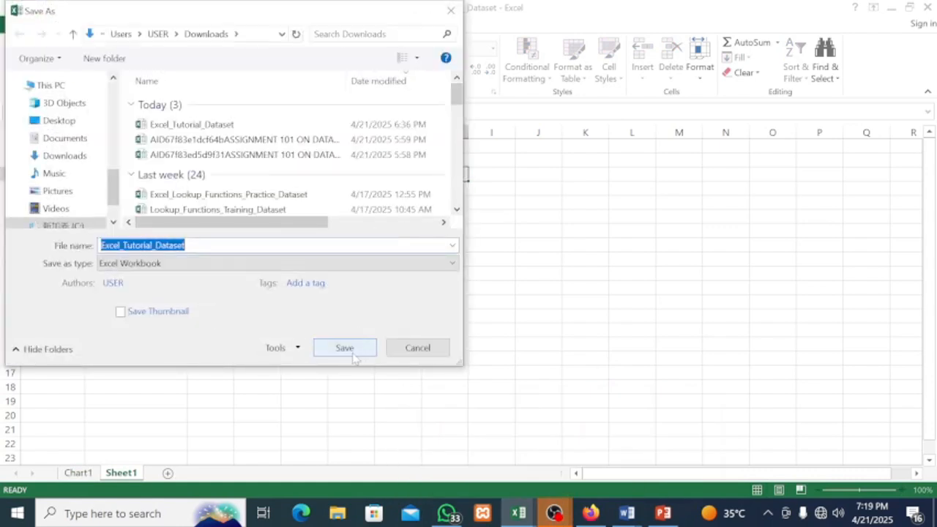
pyautogui.click(417, 348)
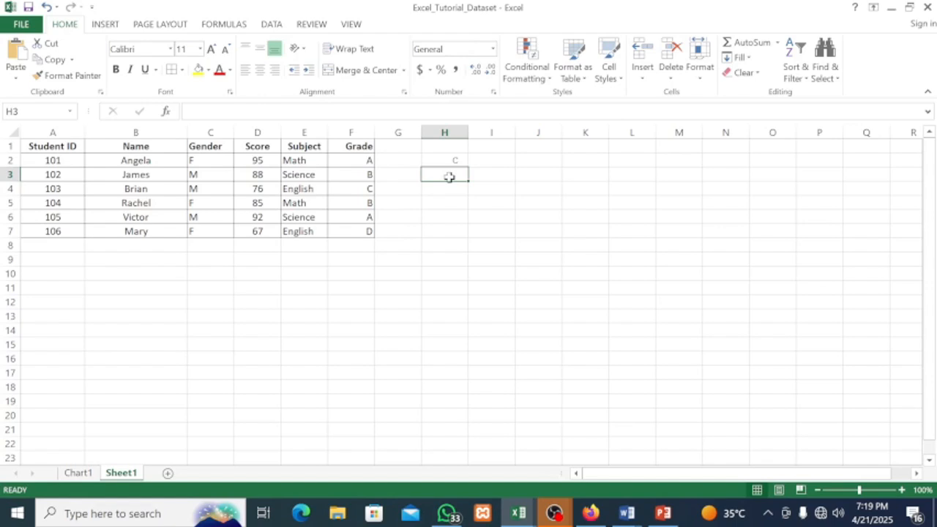
# - Enter a COUNTIF formula in H3 that counts the scores in D2:D7 matching ">85", and inspect the finished formula
pyautogui.write('=')
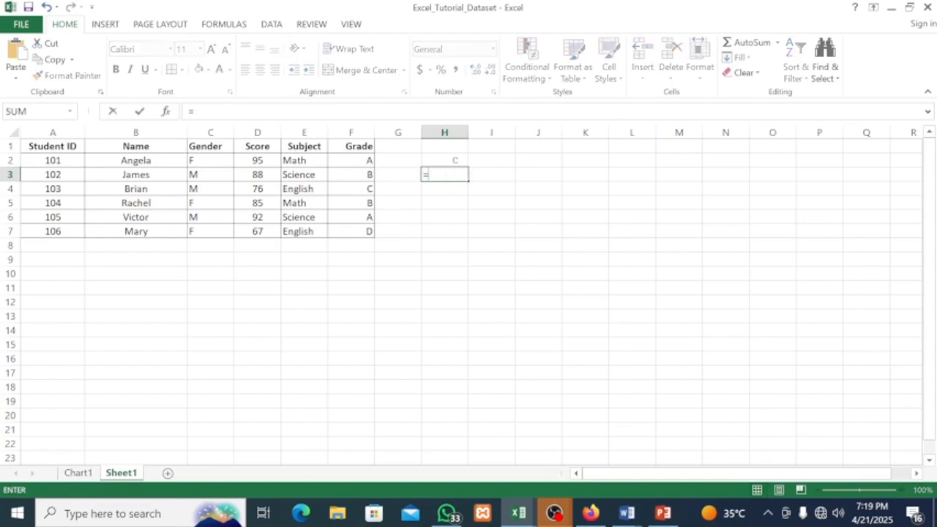
pyautogui.write('COUNT')
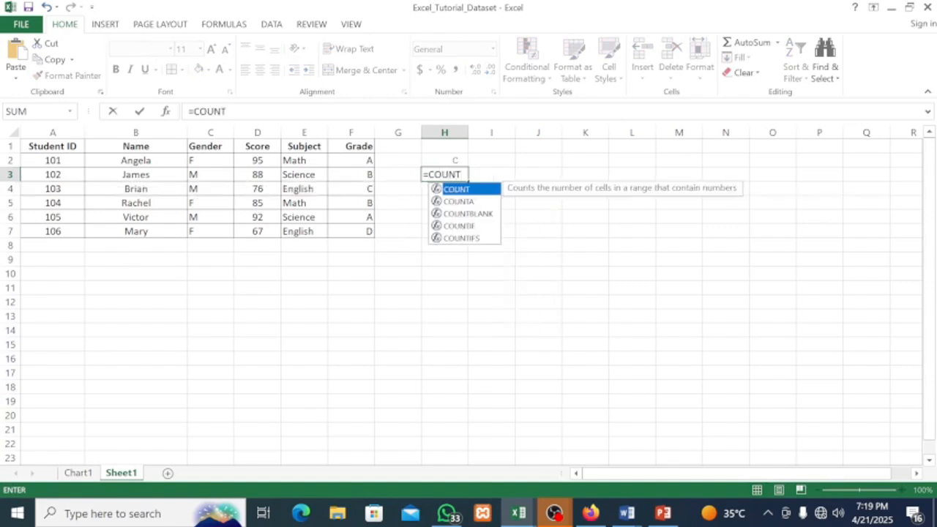
pyautogui.write('I')
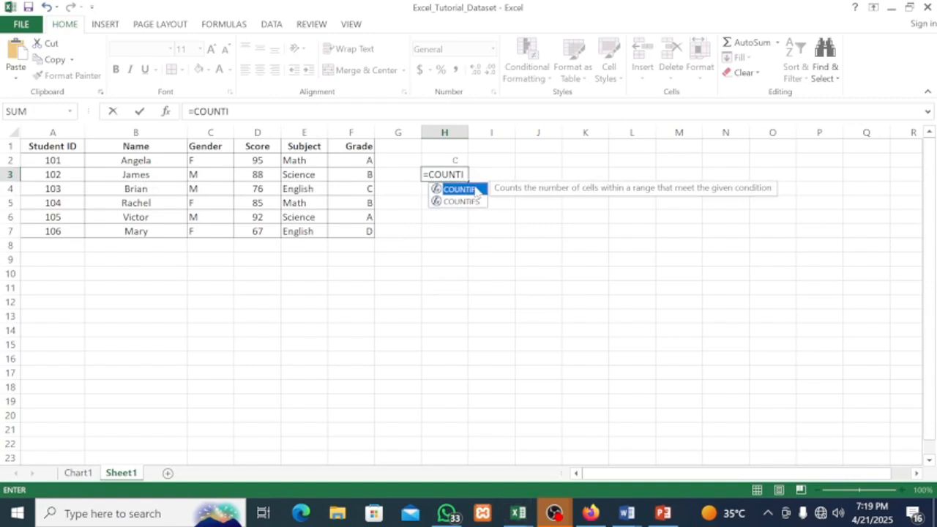
pyautogui.doubleClick(459, 189)
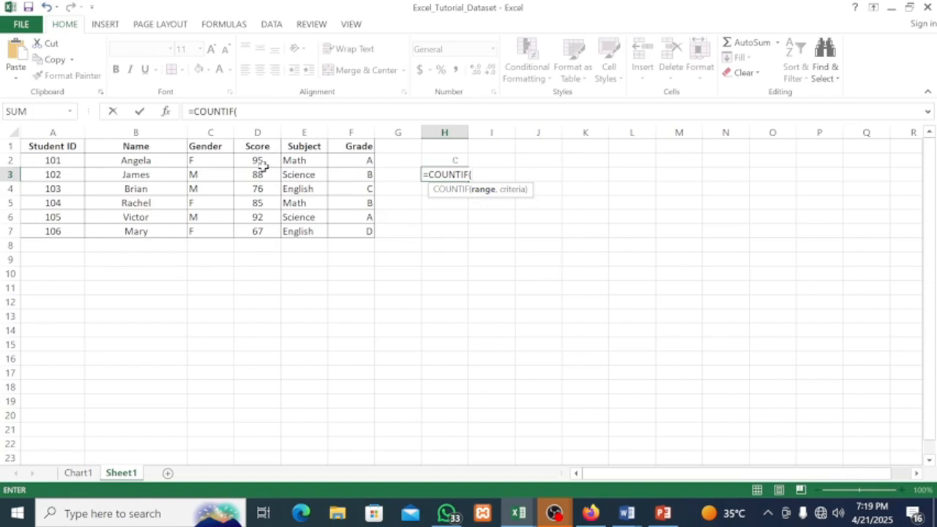
pyautogui.moveTo(258, 160); pyautogui.dragTo(264, 231)
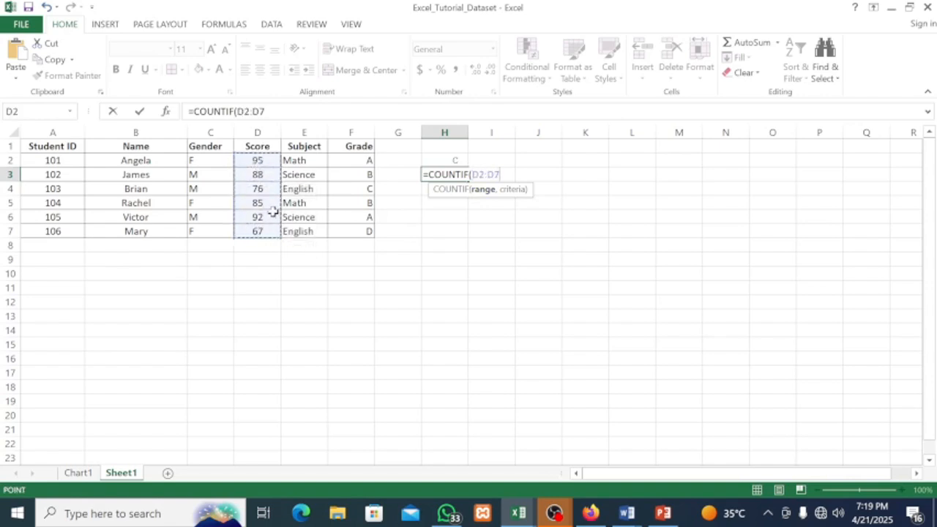
pyautogui.write(',')
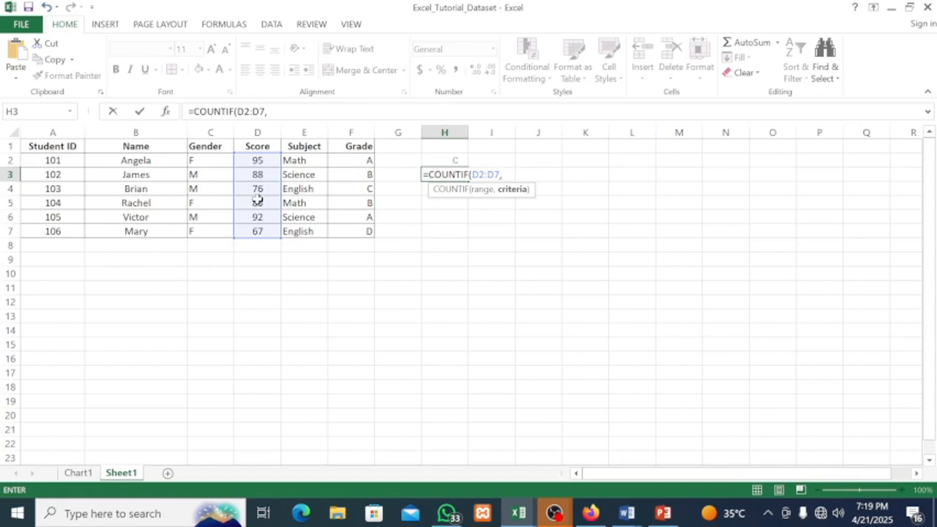
pyautogui.write('">85")')
pyautogui.press('Return')
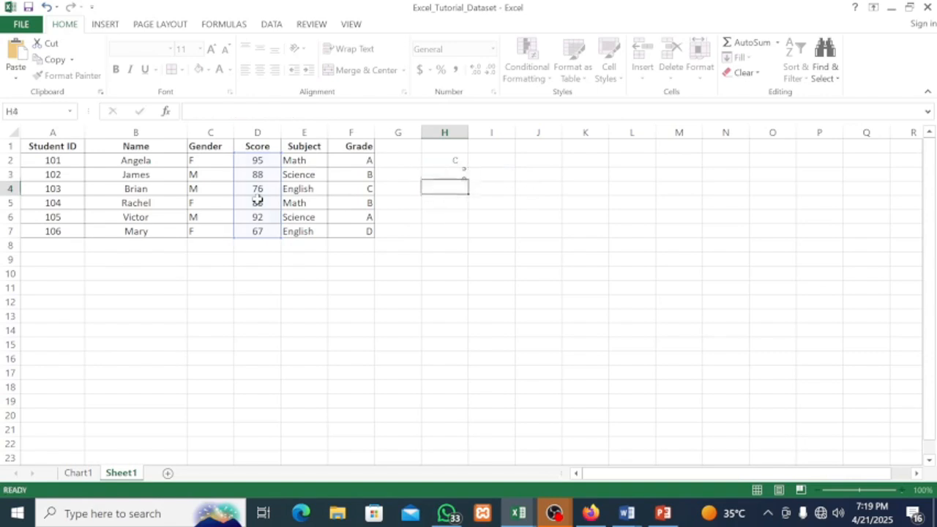
pyautogui.click(445, 174)
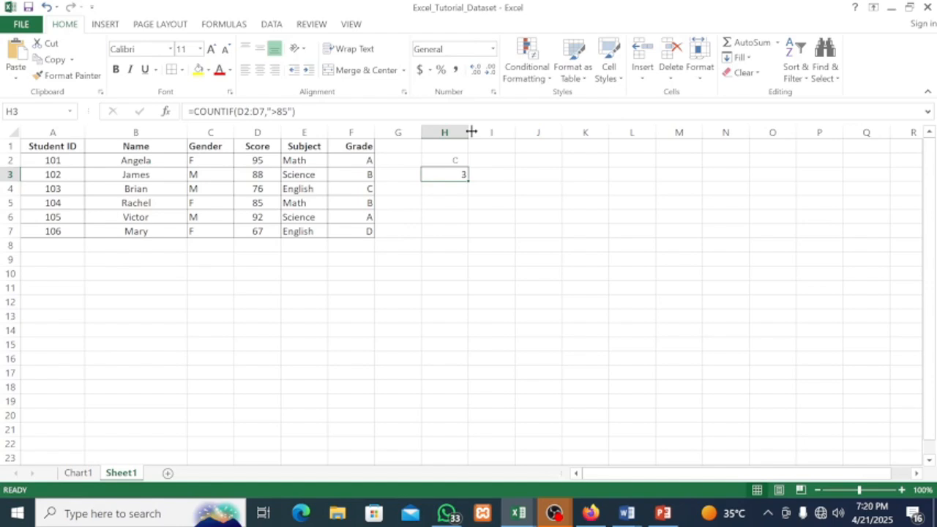
pyautogui.click(445, 188)
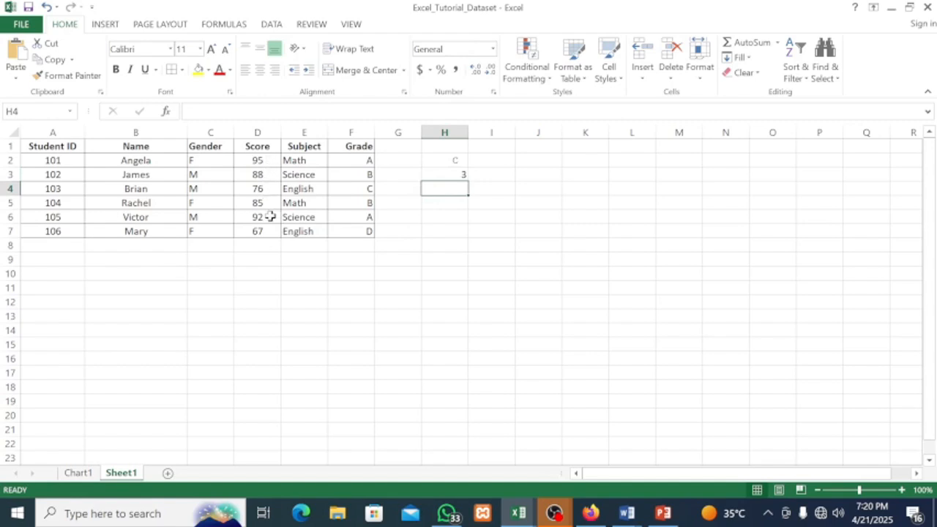
pyautogui.click(451, 175)
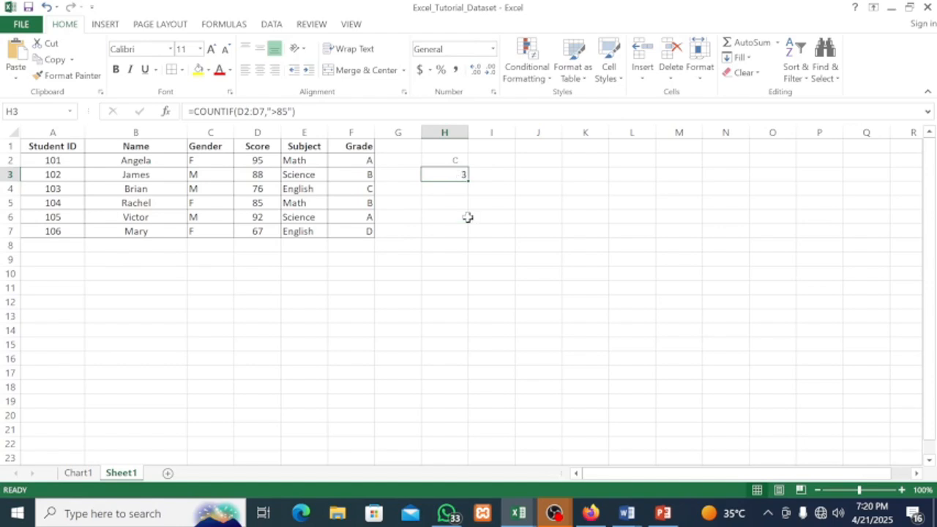
# - Review the COUNTIFS syntax on slide 4 in PowerPoint, and return to the Excel_Tutorial_Dataset workbook in Excel
pyautogui.click(664, 515)
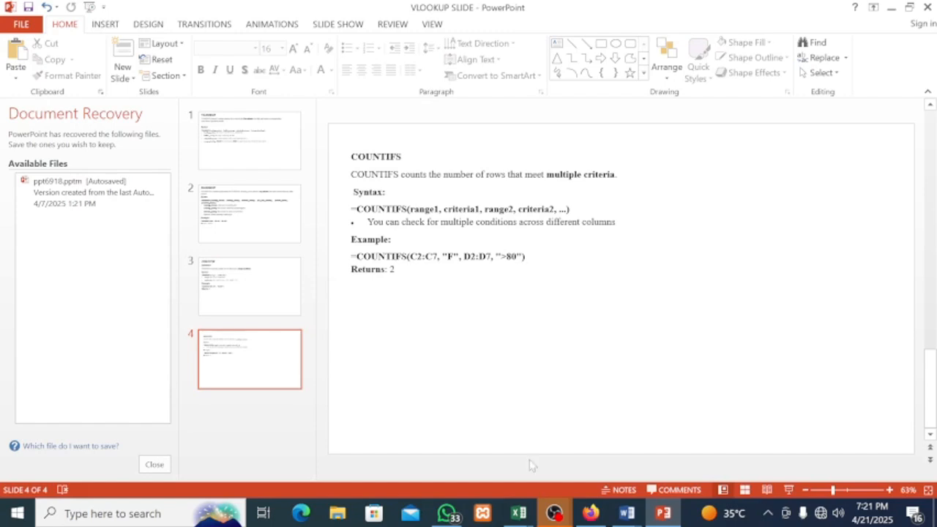
pyautogui.moveTo(522, 514)
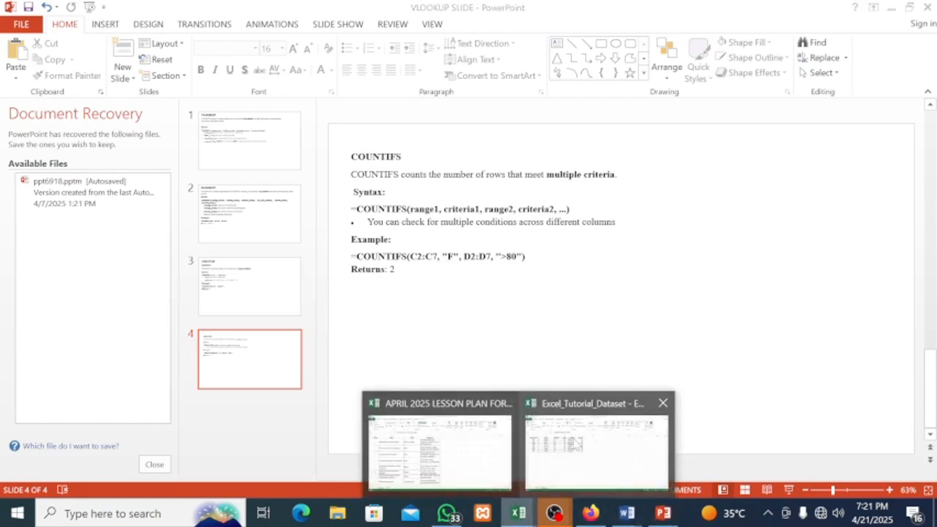
pyautogui.click(578, 444)
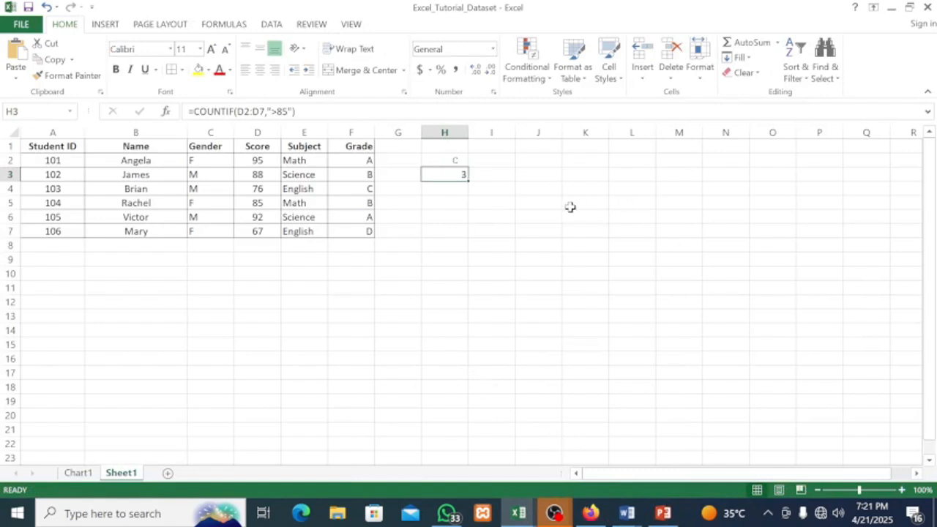
# - Start a COUNTIFS formula in H4 with gender range C2:C7 and first criterion "F"
pyautogui.click(454, 191)
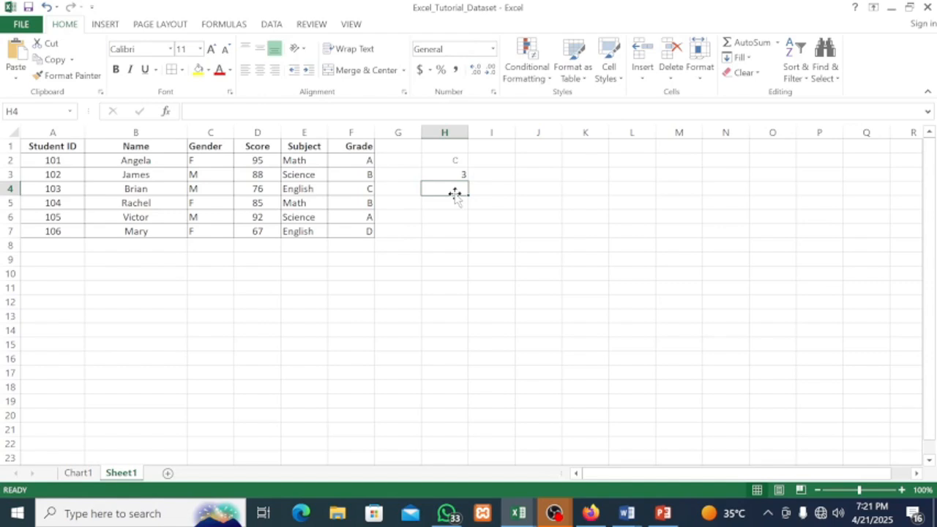
pyautogui.write('=')
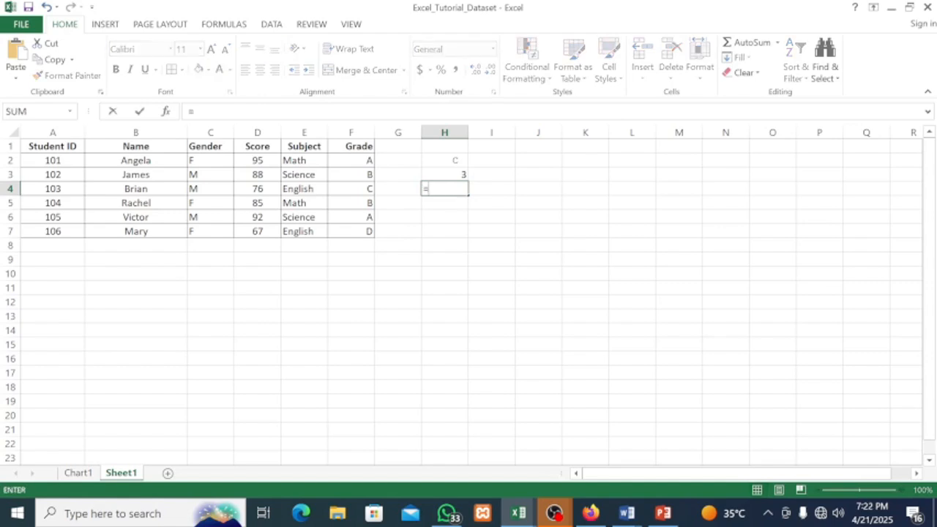
pyautogui.write('C')
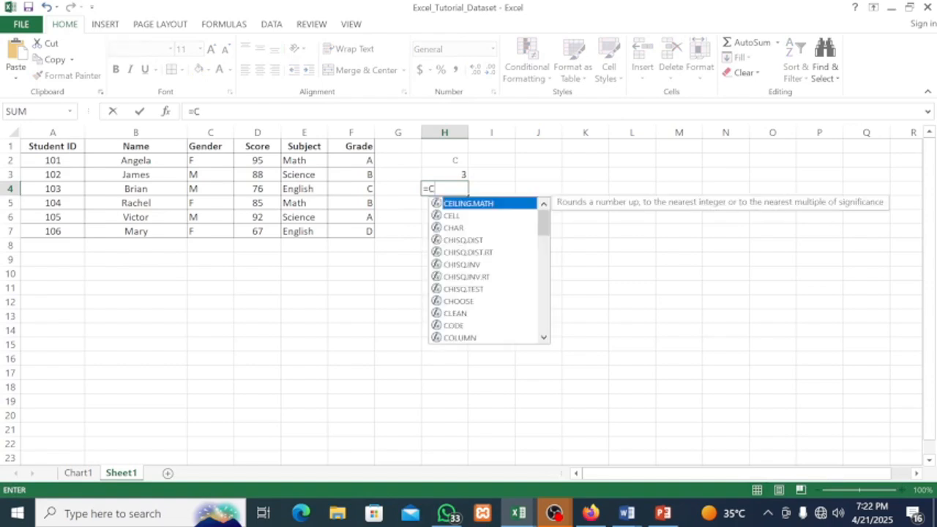
pyautogui.write('OUN')
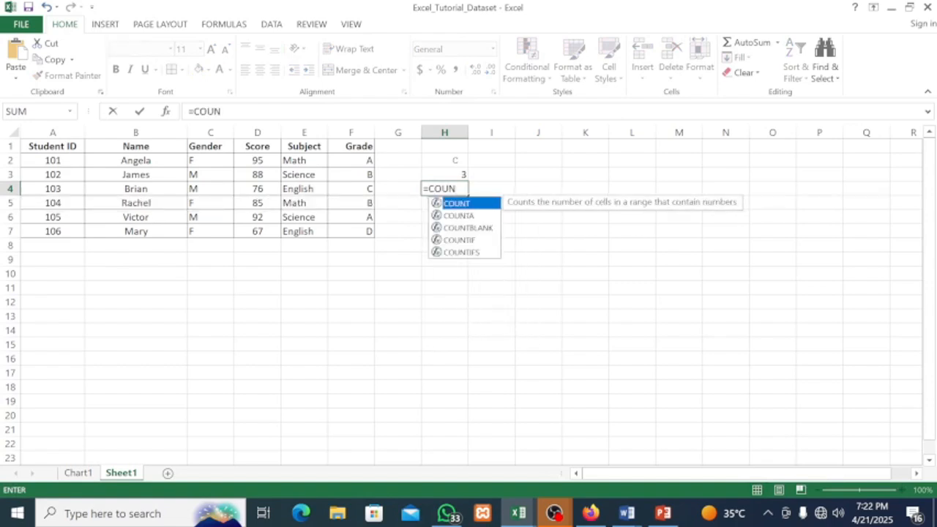
pyautogui.write('TI')
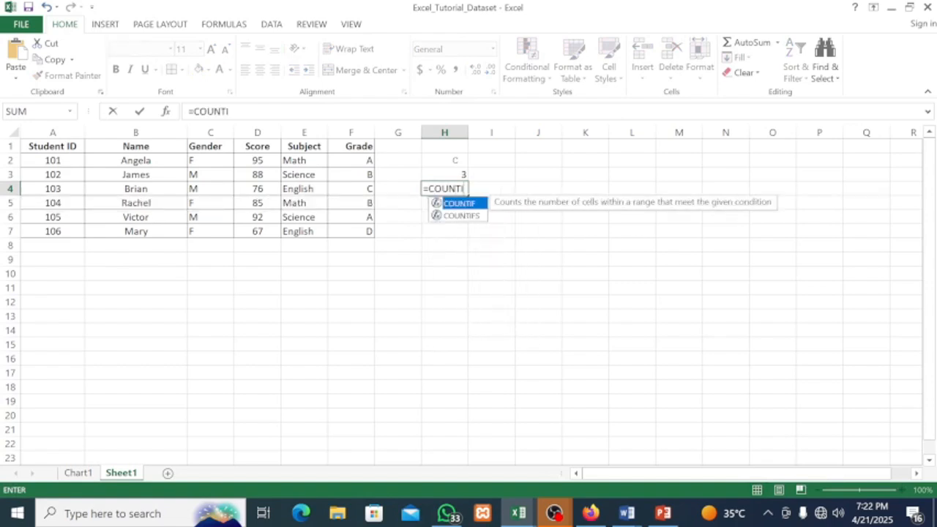
pyautogui.doubleClick(478, 216)
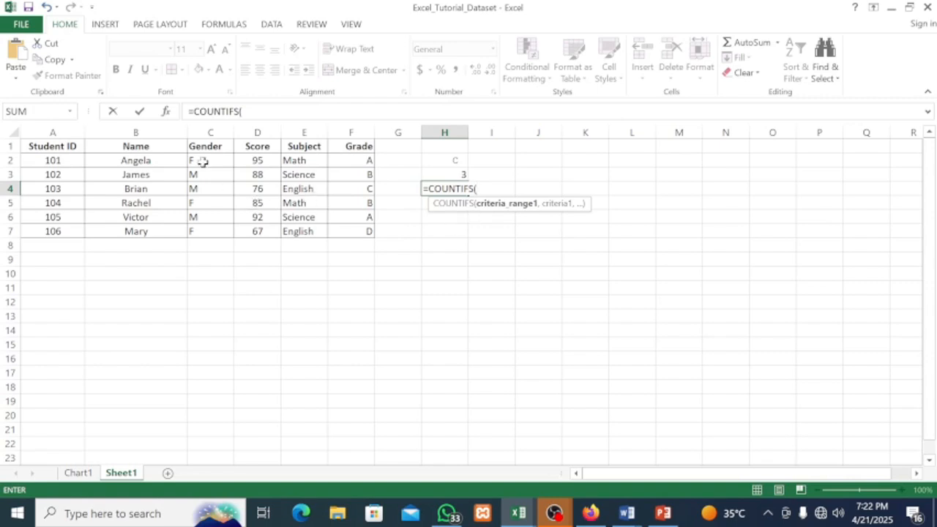
pyautogui.moveTo(204, 162); pyautogui.dragTo(204, 233)
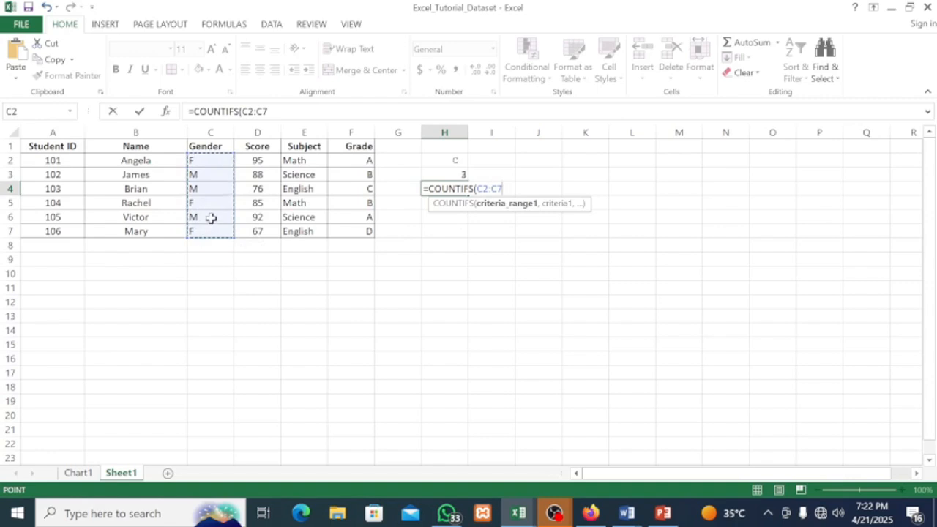
pyautogui.write(',')
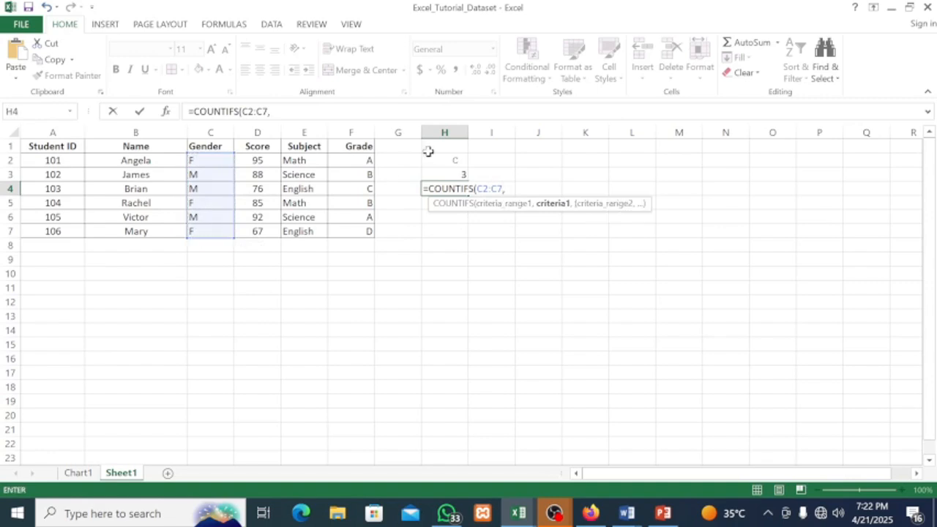
pyautogui.write('"F"')
pyautogui.write(',')
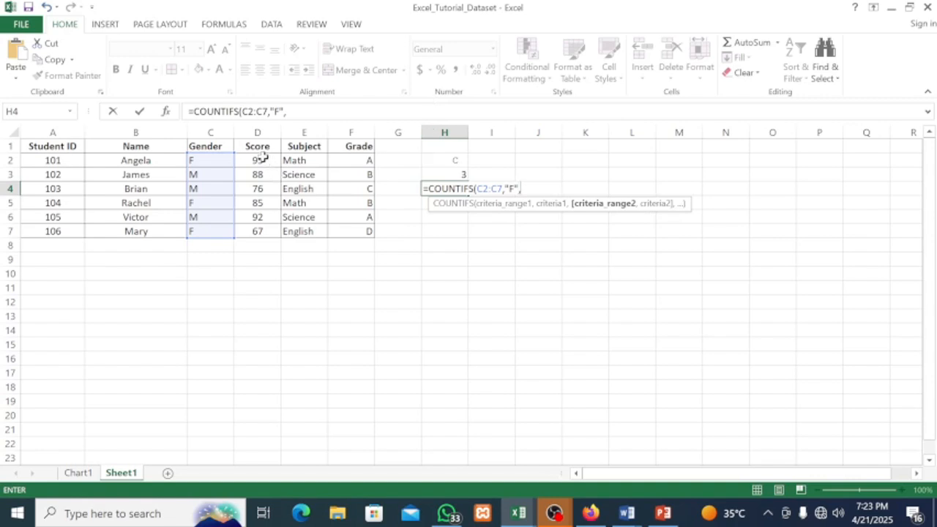
# - Complete the COUNTIFS formula in H4 with score range D2:D7 and second criterion ">80", and inspect the finished formula
pyautogui.moveTo(262, 158); pyautogui.dragTo(258, 233)
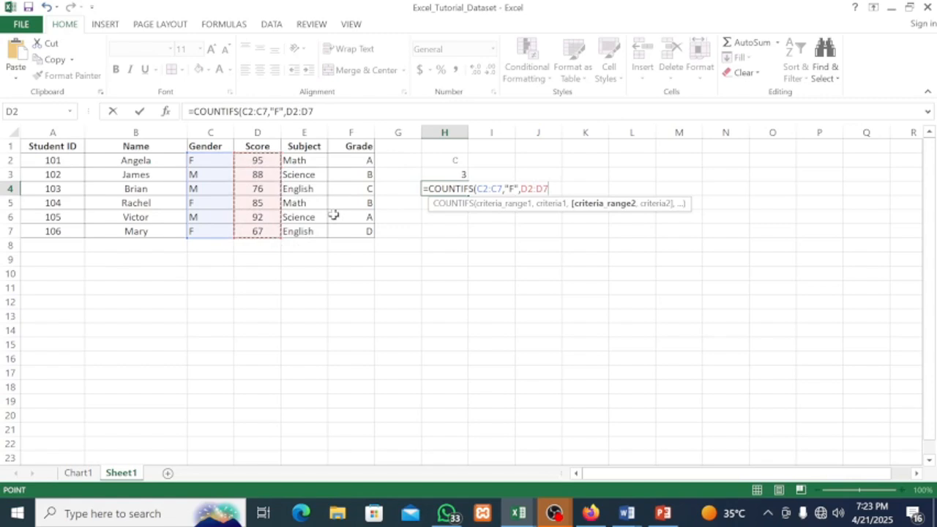
pyautogui.write(',"')
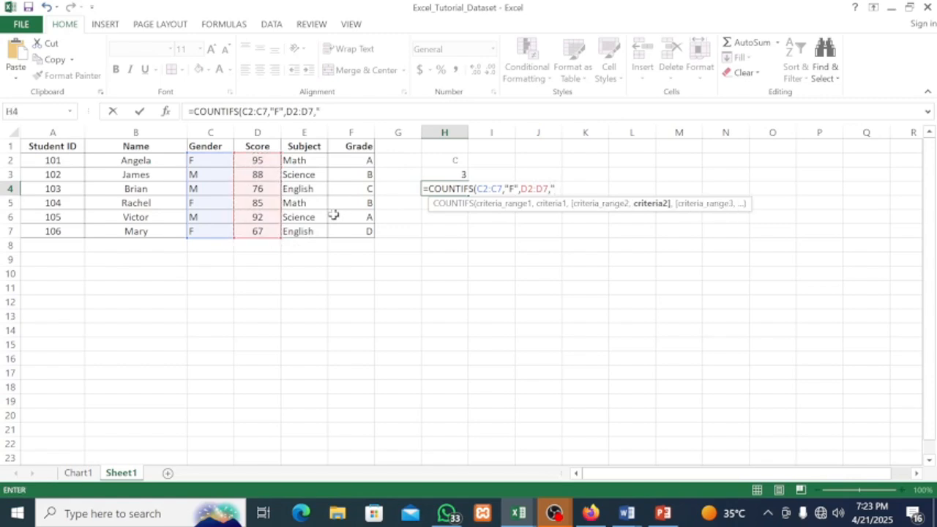
pyautogui.write('>80")')
pyautogui.press('Return')
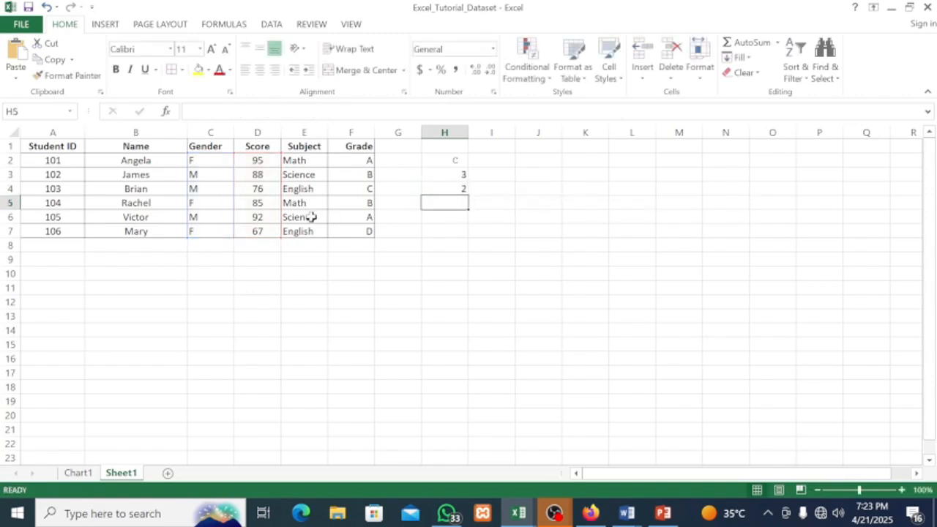
pyautogui.click(438, 189)
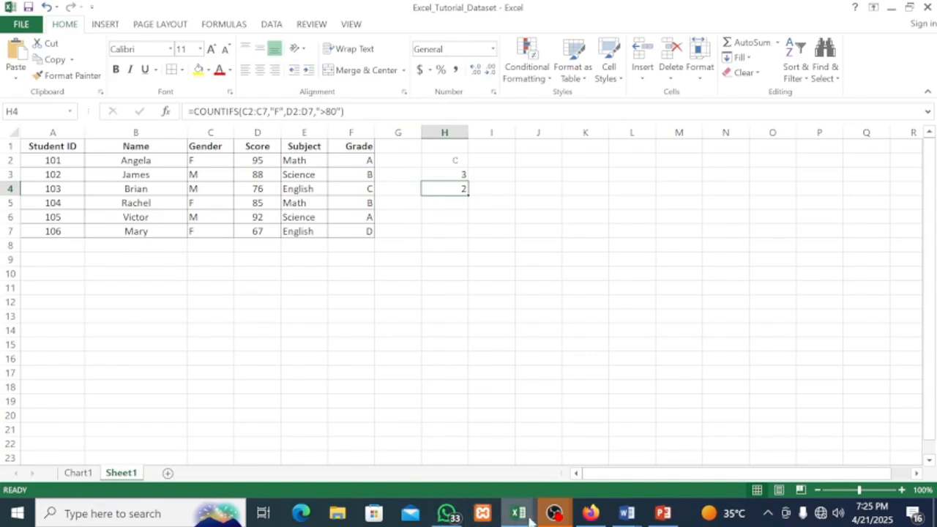
pyautogui.click(555, 516)
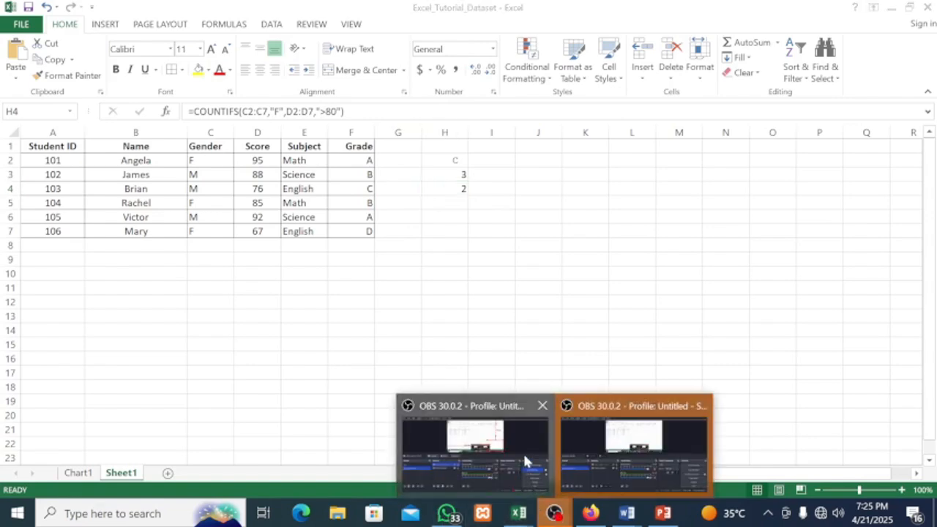
pyautogui.click(524, 454)
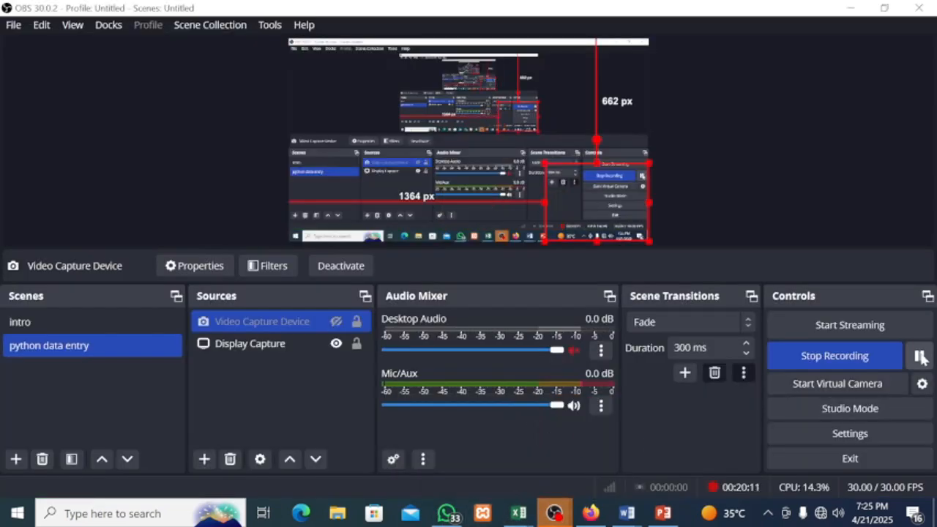